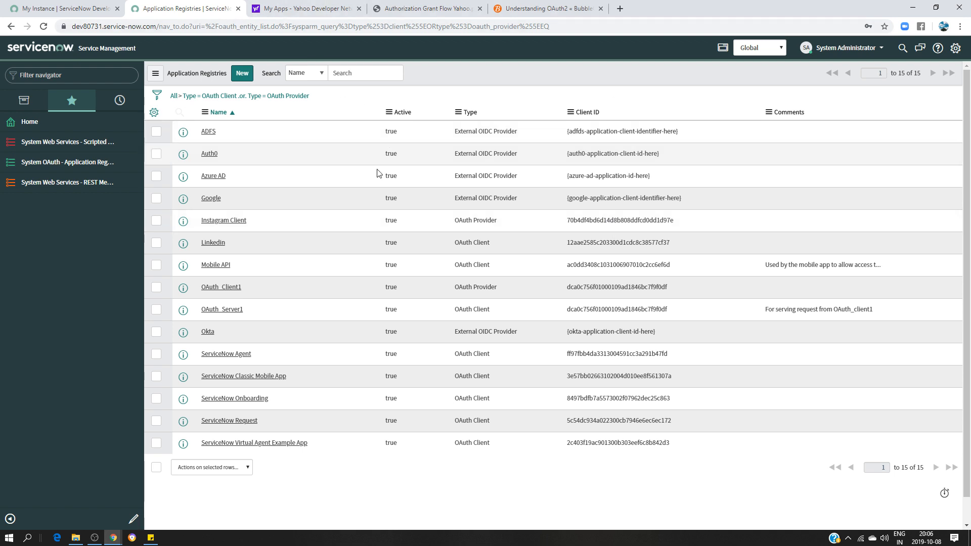
# Start a new app in the Yahoo Developer Network and name it "contact registry".
pyautogui.click(290, 8)
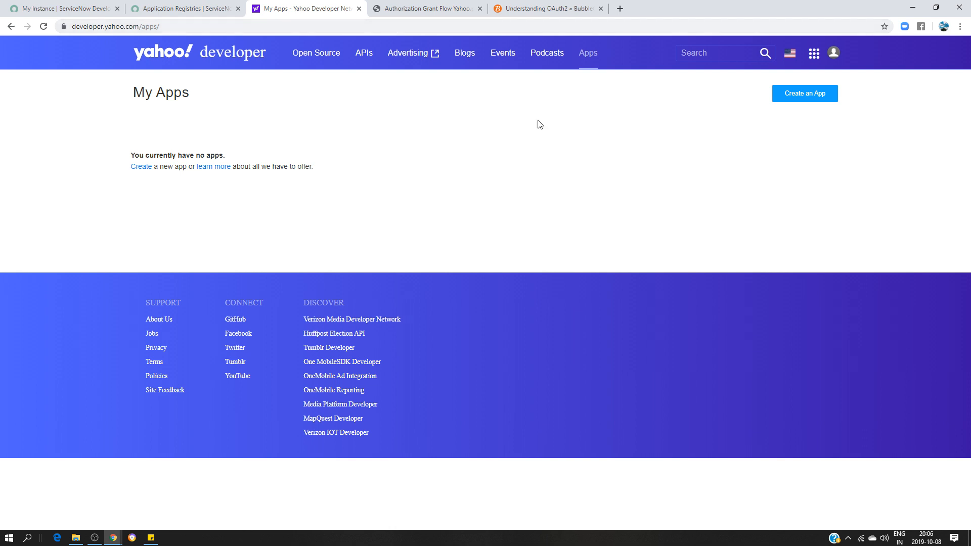
pyautogui.click(805, 102)
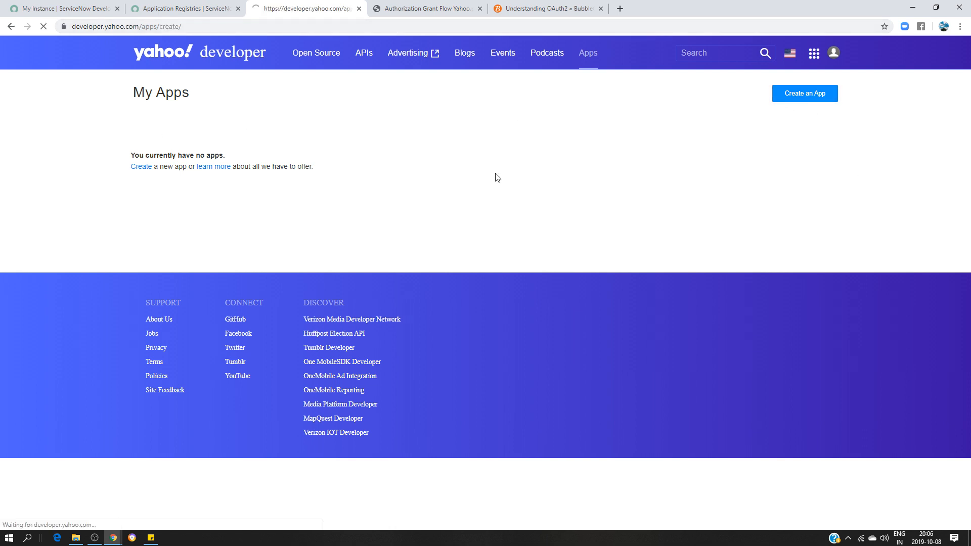
pyautogui.click(177, 164)
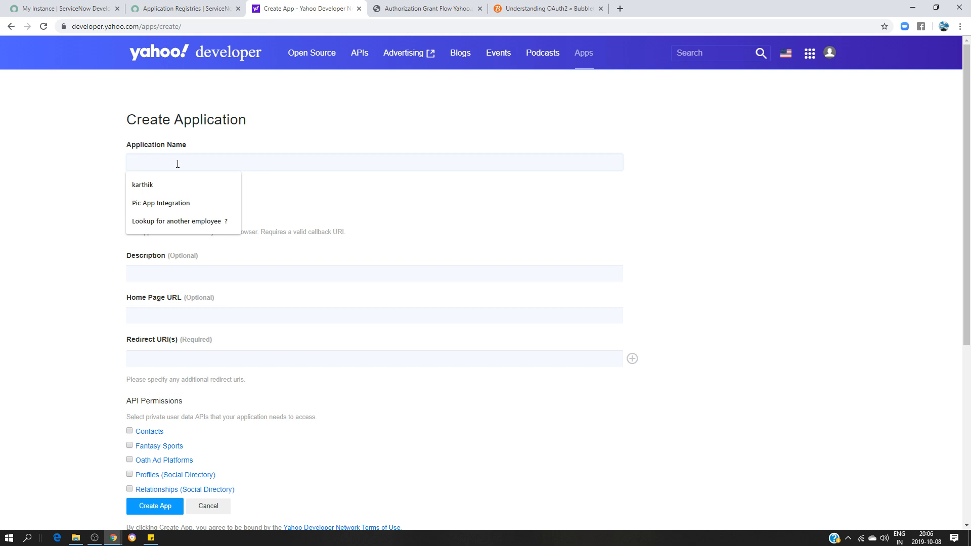
pyautogui.write('conta')
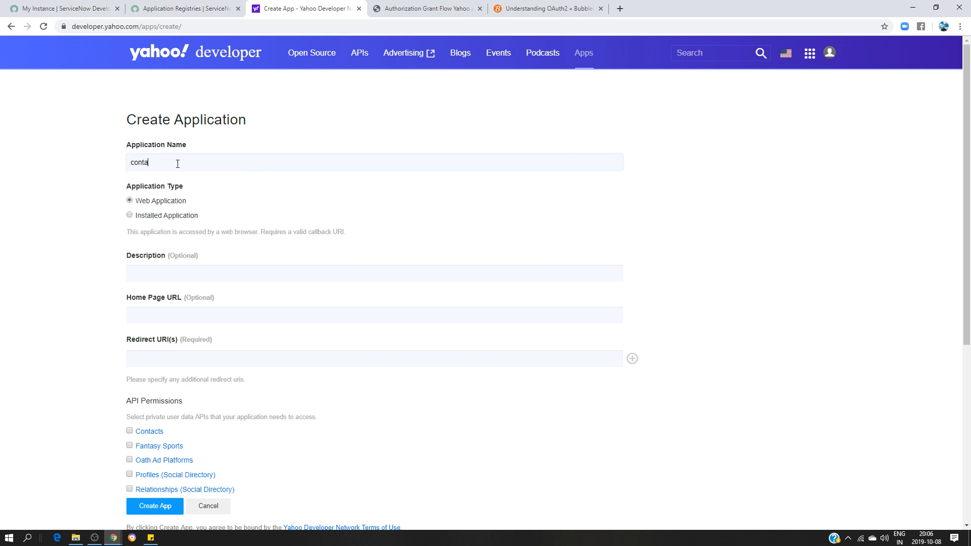
pyautogui.write('ct registry')
# Open the sticky note and delete the old client ID and secret values, keeping their labels.
pyautogui.scroll(-2, 385, 247)
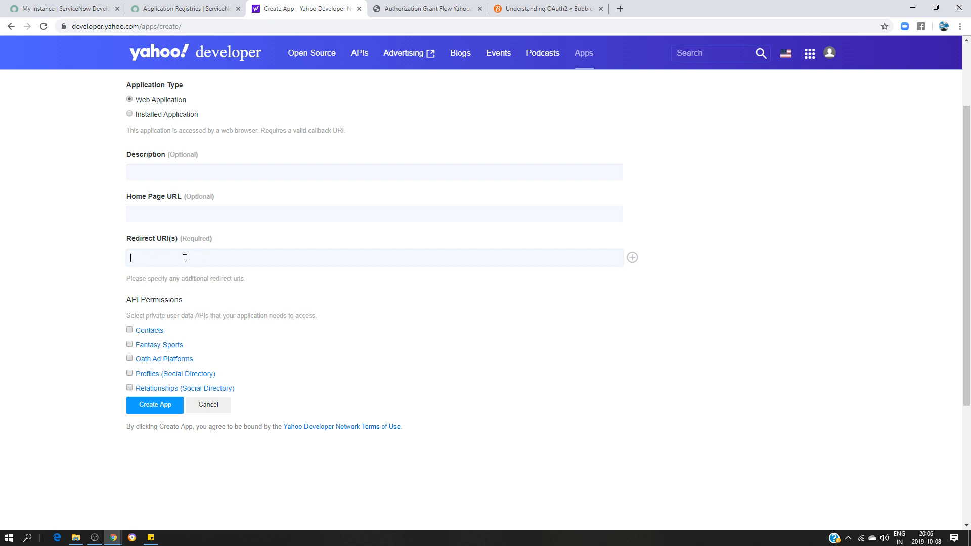
pyautogui.click(151, 538)
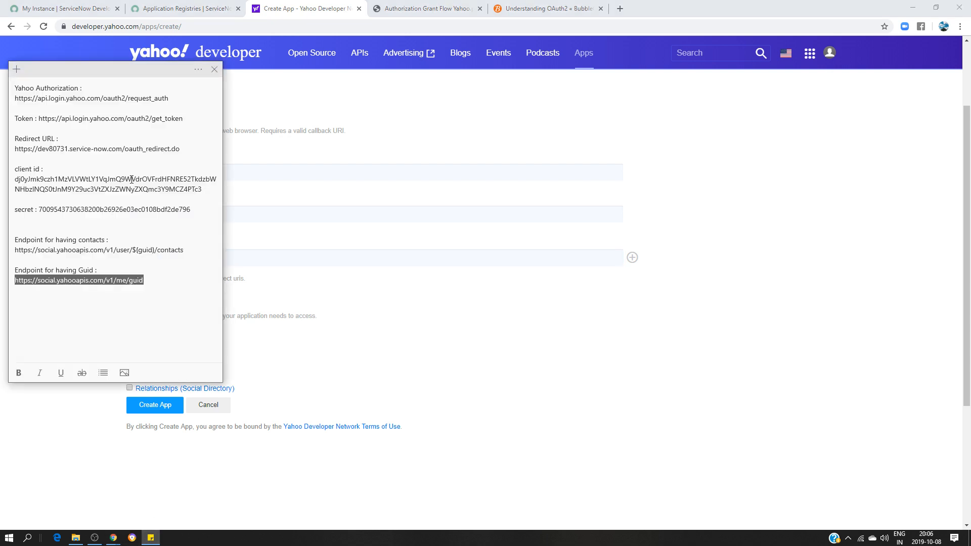
pyautogui.moveTo(14, 179); pyautogui.dragTo(38, 180)
pyautogui.hotkey('ctrl', 'x')
pyautogui.press('BackSpace')
pyautogui.hotkey('ctrl', 'x')
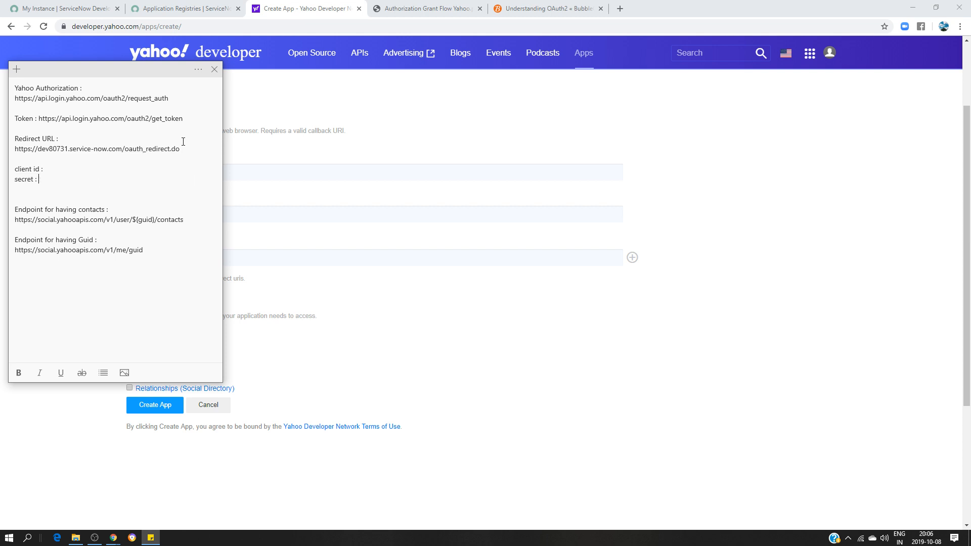
pyautogui.moveTo(185, 152); pyautogui.dragTo(5, 150)
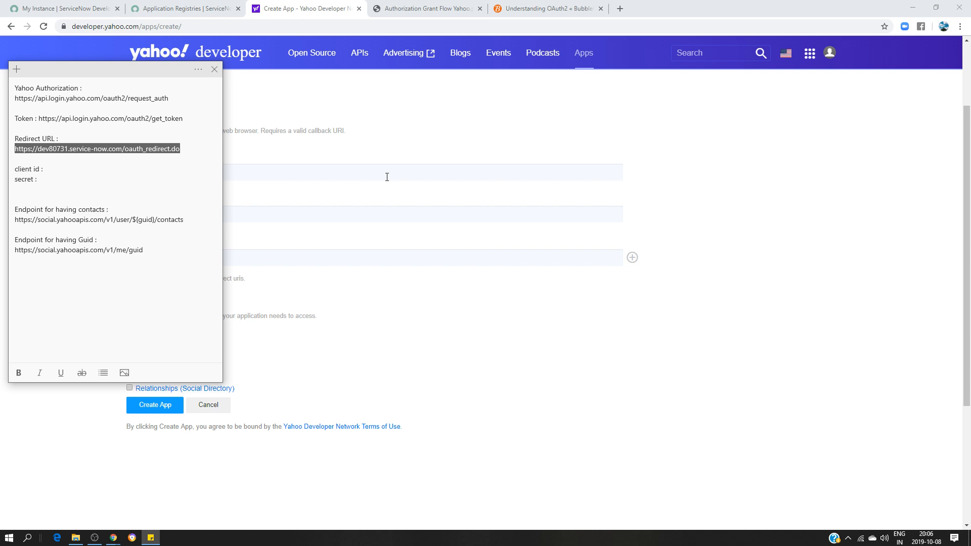
pyautogui.hotkey('ctrl', 'c')
pyautogui.click(280, 256)
pyautogui.hotkey('ctrl', 'v')
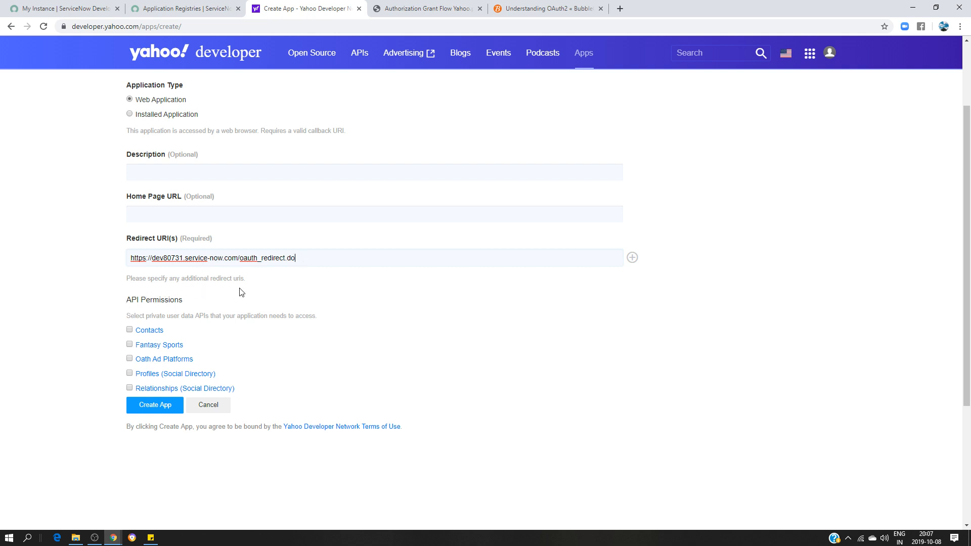
# Grant the application Read/Write API permissions for both Contacts and Fantasy Sports.
pyautogui.click(129, 330)
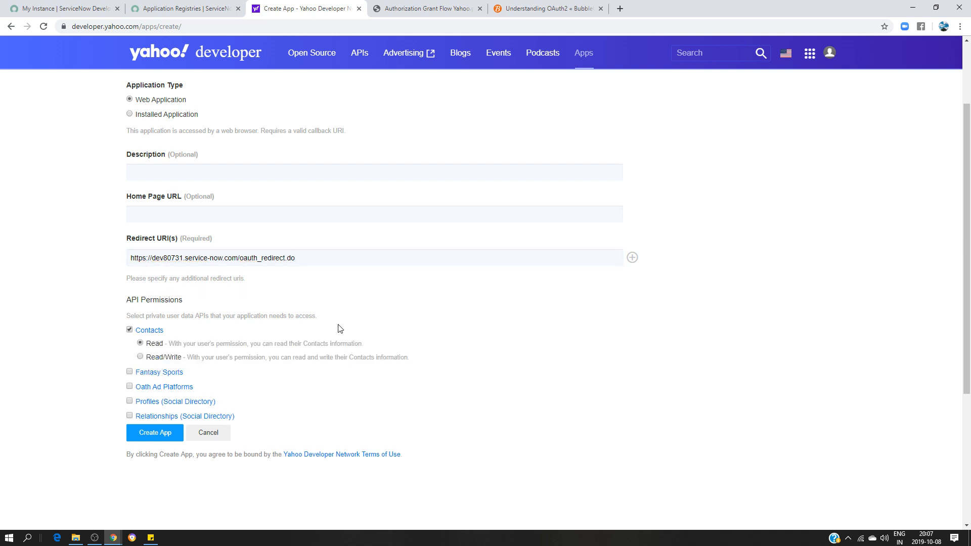
pyautogui.click(139, 357)
pyautogui.scroll(-2, 237, 382)
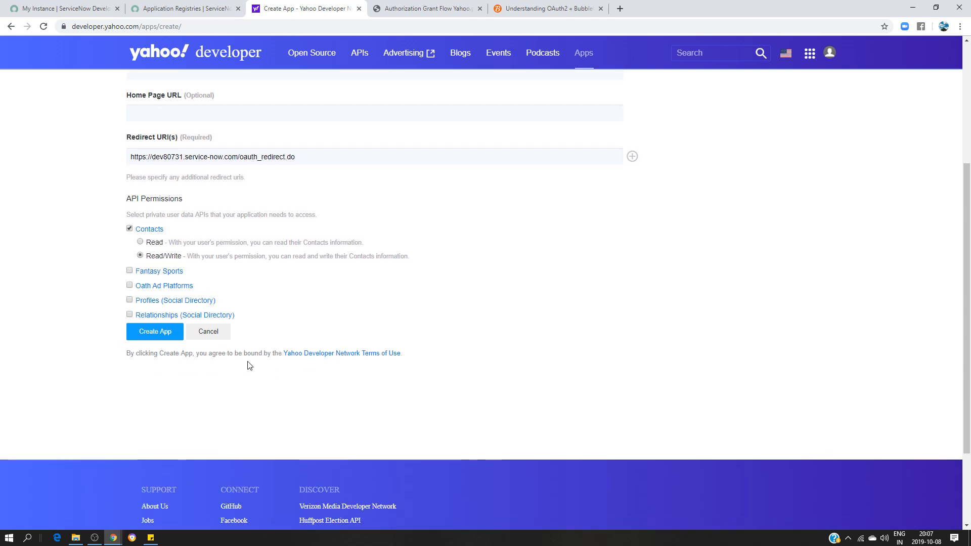
pyautogui.click(130, 271)
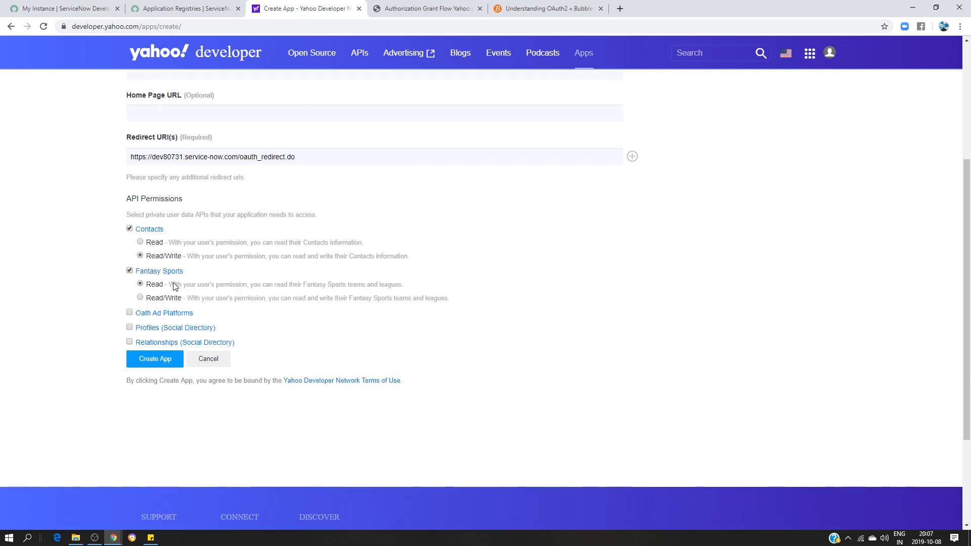
pyautogui.click(141, 298)
# Review the application form and create the "contact registry" app.
pyautogui.scroll(1, 324, 284)
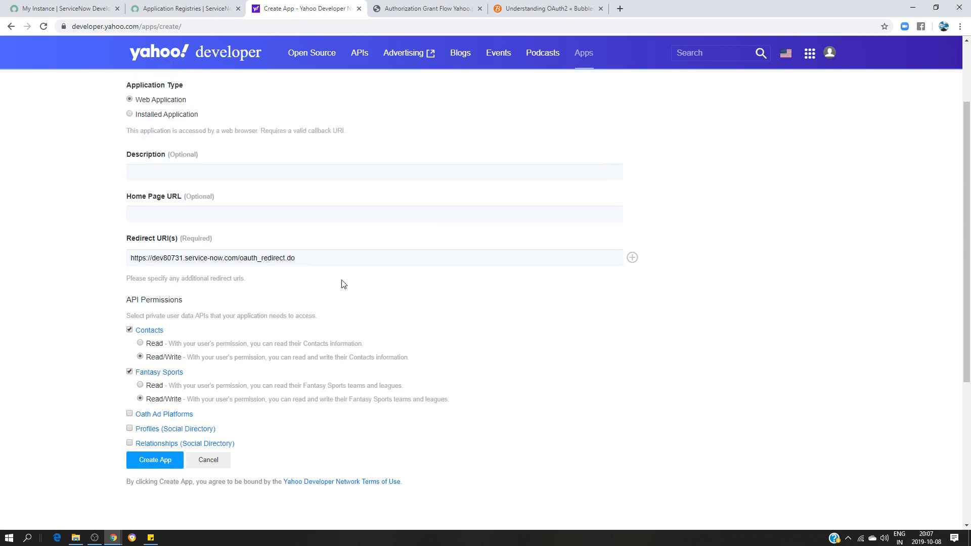
pyautogui.scroll(3, 406, 273)
pyautogui.scroll(-4, 252, 288)
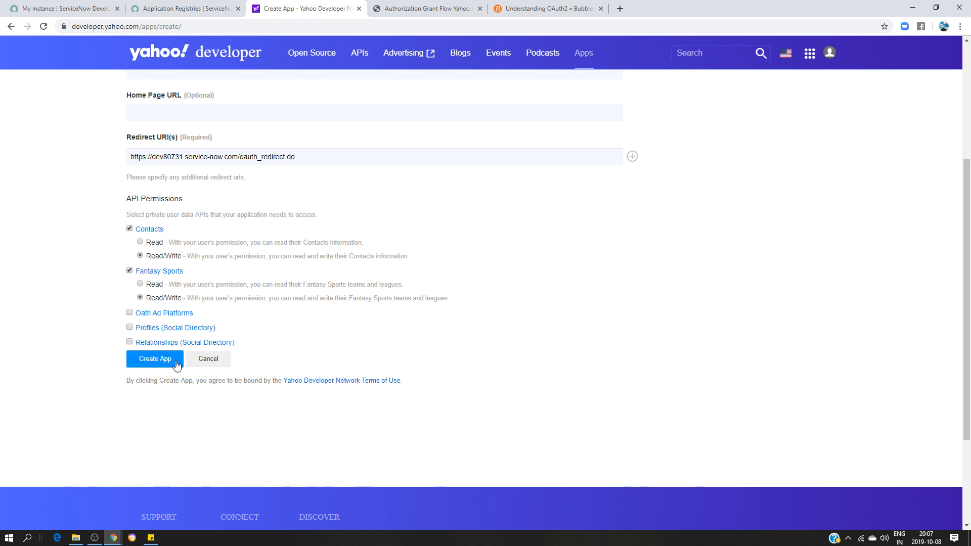
pyautogui.scroll(4, 455, 338)
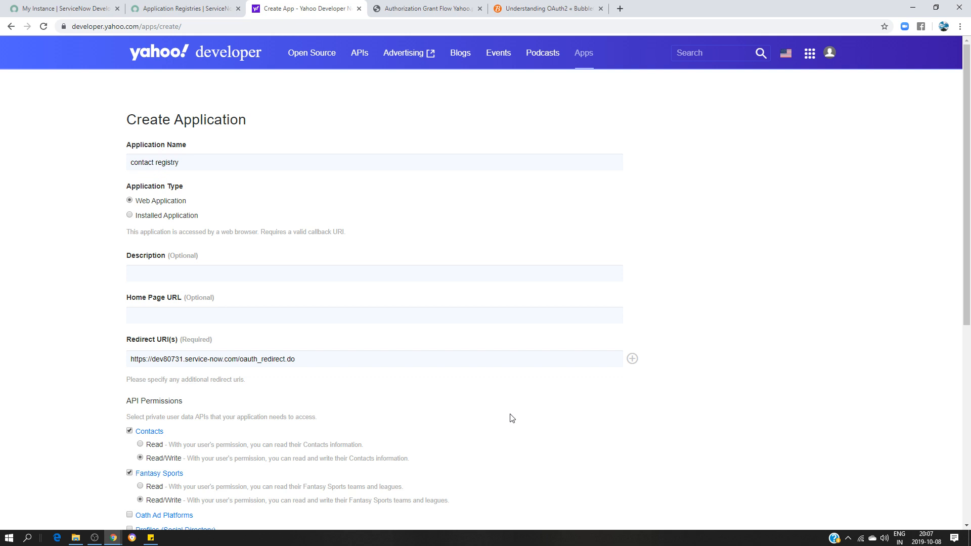
pyautogui.scroll(-3, 501, 387)
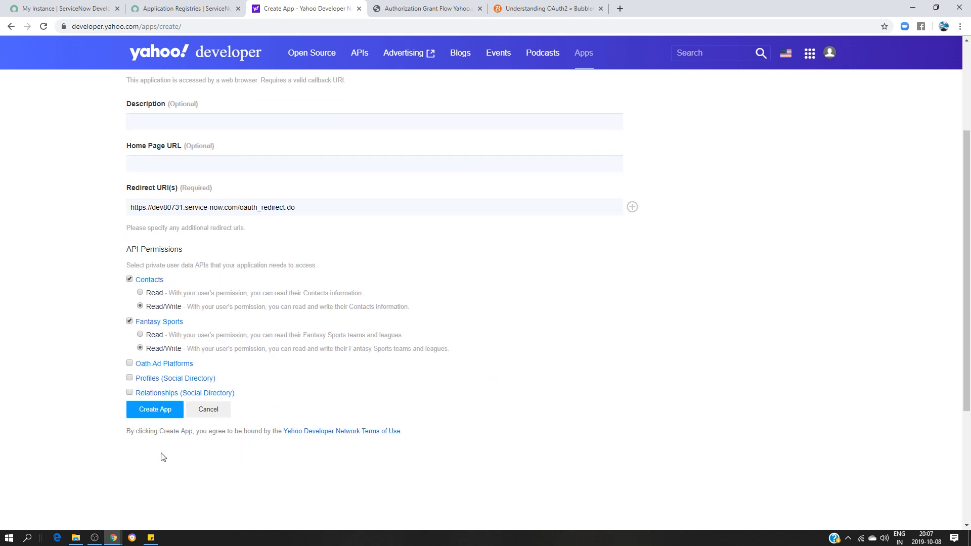
pyautogui.click(138, 420)
pyautogui.scroll(-4, 141, 411)
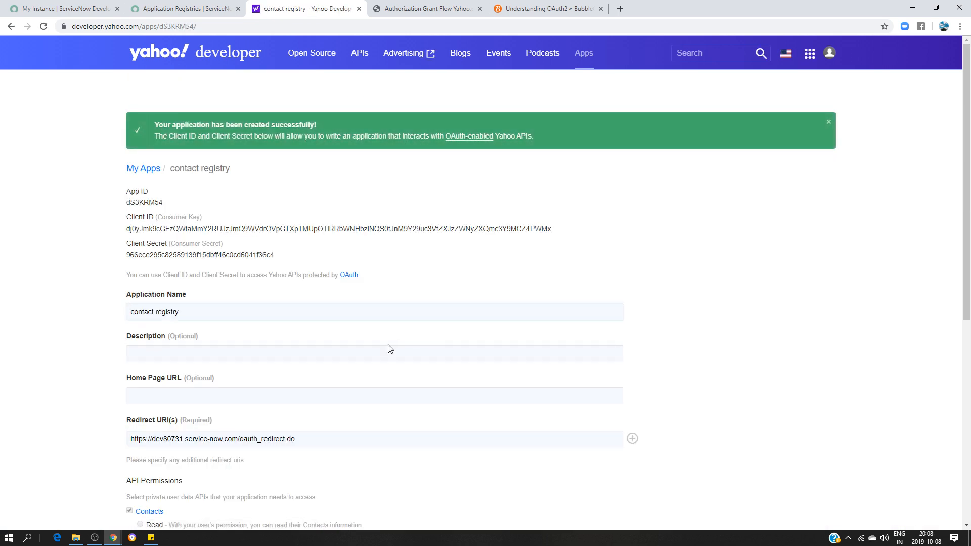
# Copy the new app's client ID and client secret into the matching entries of the sticky note.
pyautogui.moveTo(127, 232); pyautogui.dragTo(558, 233)
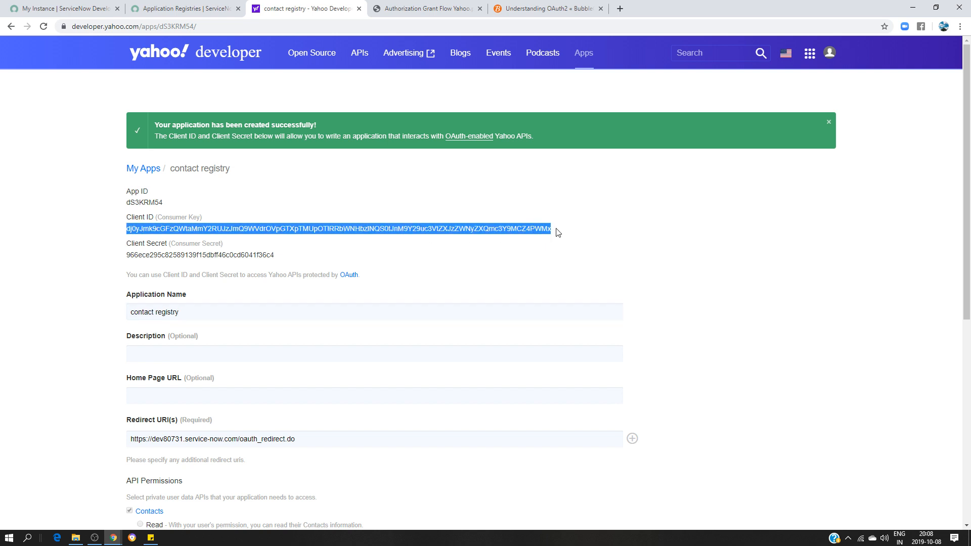
pyautogui.click(151, 538)
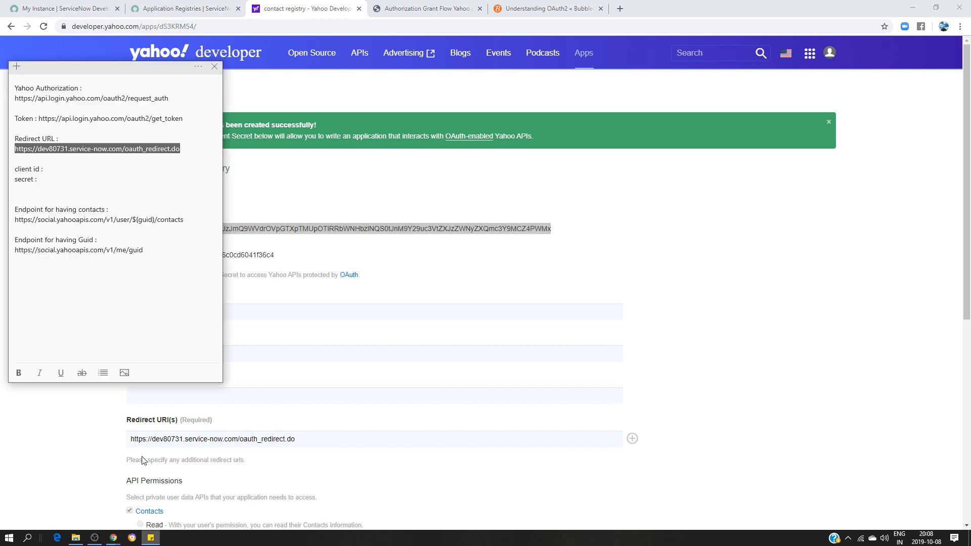
pyautogui.click(81, 166)
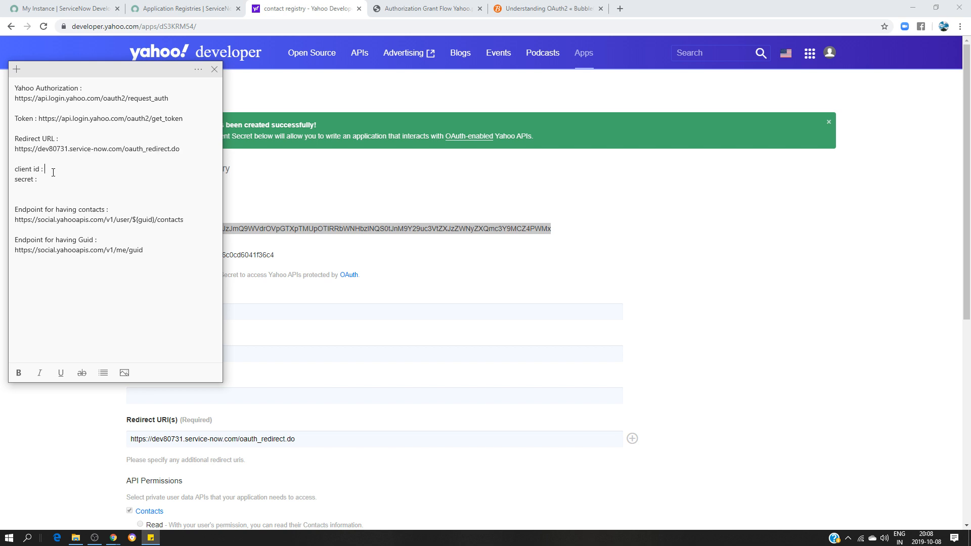
pyautogui.hotkey('ctrl', 'v')
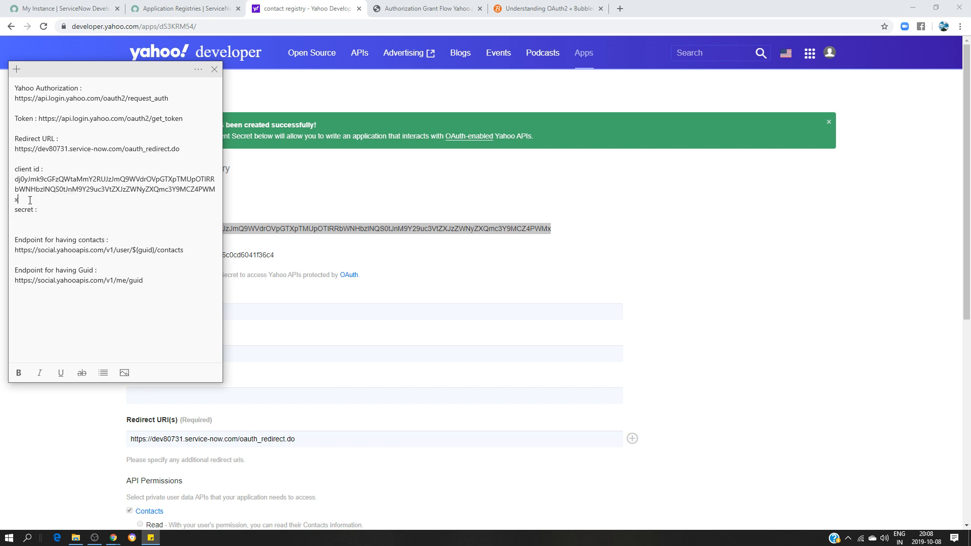
pyautogui.click(319, 172)
pyautogui.moveTo(276, 256); pyautogui.dragTo(128, 262)
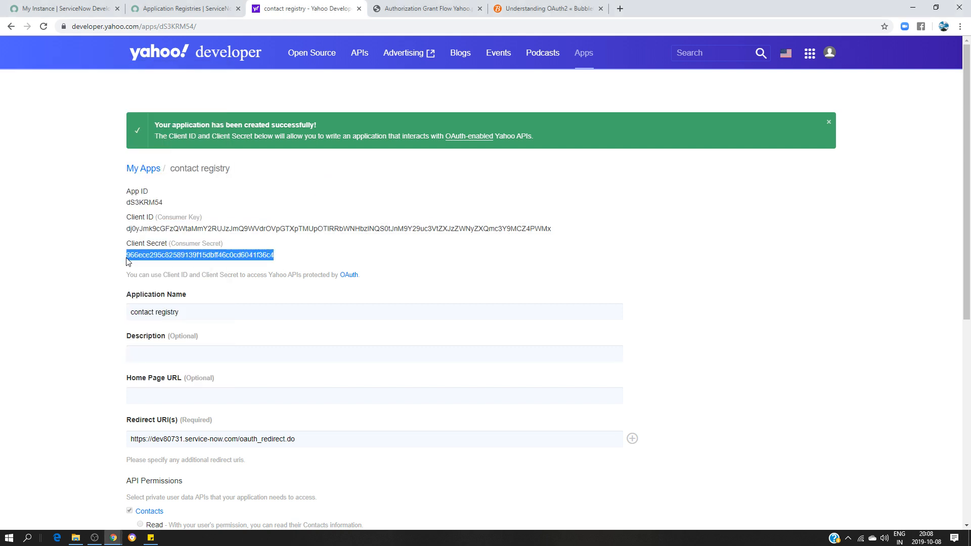
pyautogui.click(151, 538)
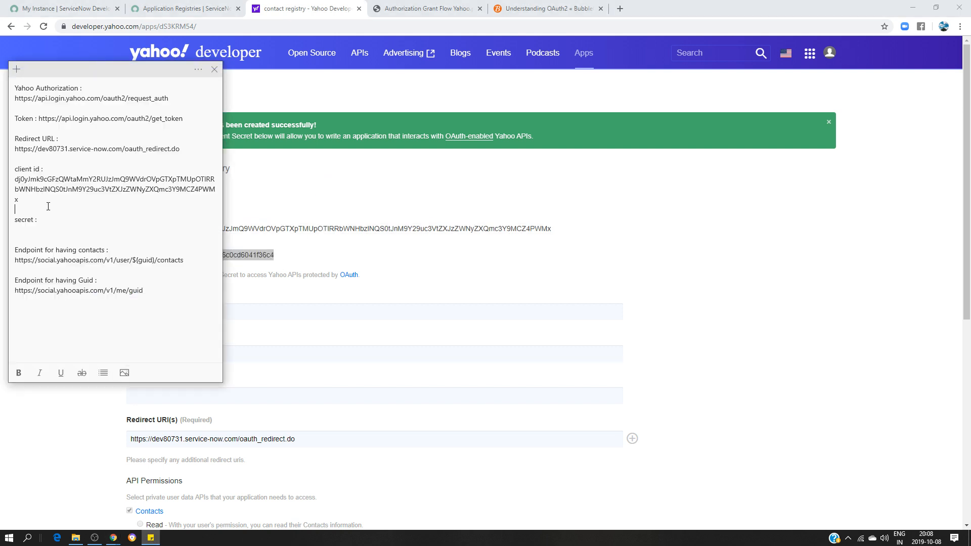
pyautogui.hotkey('ctrl', 'v')
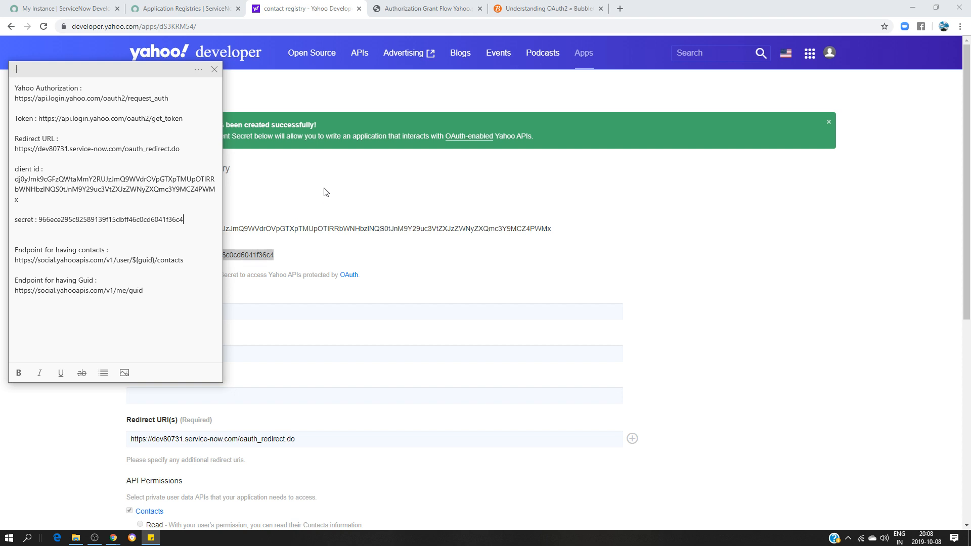
pyautogui.click(336, 191)
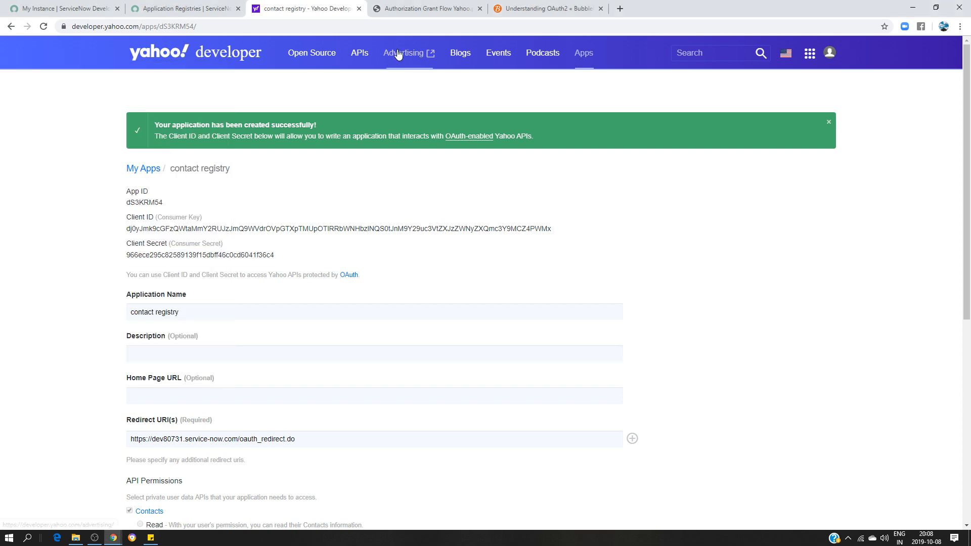
# Switch to ServiceNow, filter the navigator for "application re", and start a new application registry connecting to a third party OAuth provider.
pyautogui.click(352, 56)
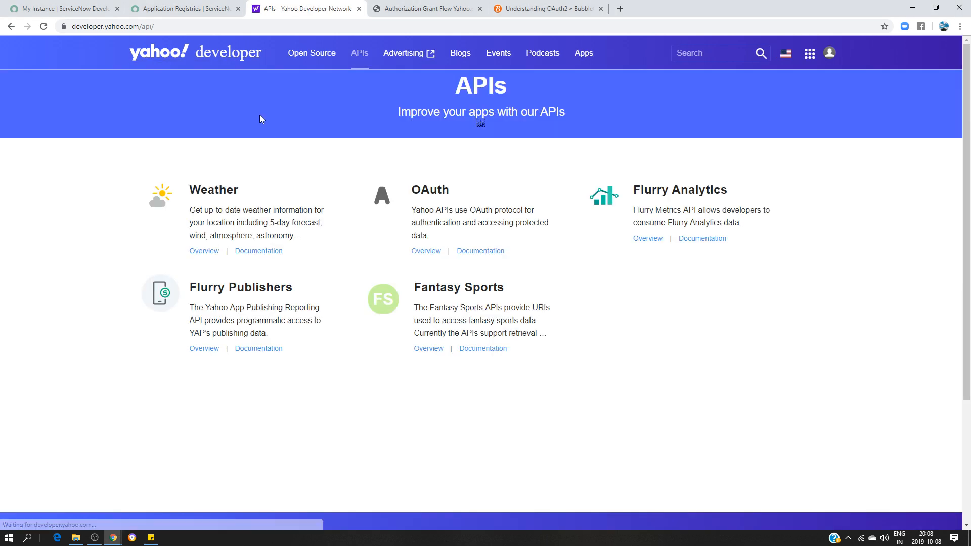
pyautogui.click(187, 4)
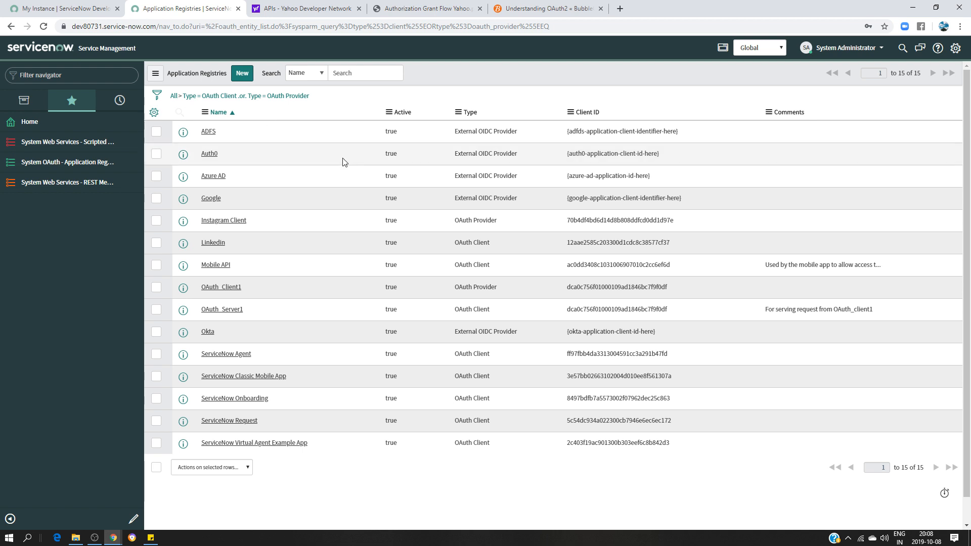
pyautogui.click(28, 74)
pyautogui.write('applica')
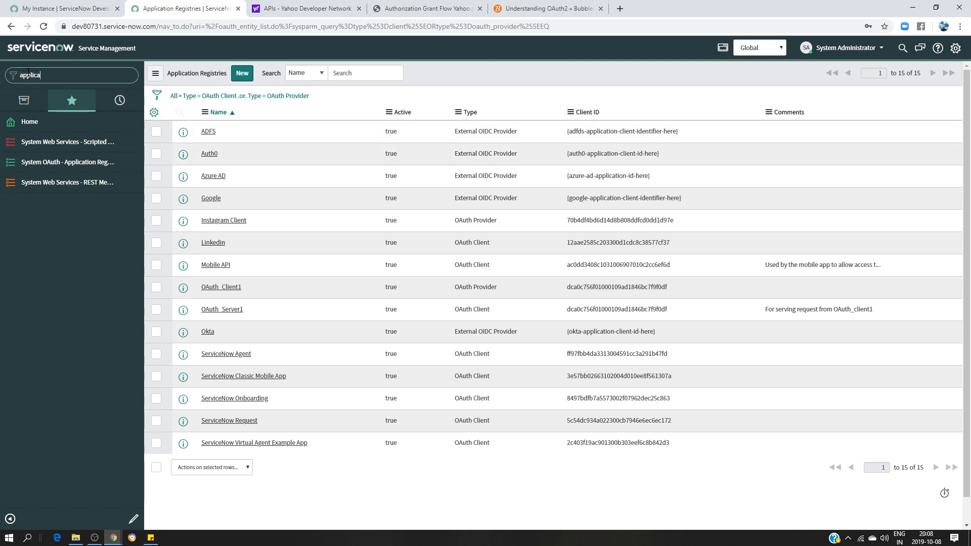
pyautogui.write('tion re')
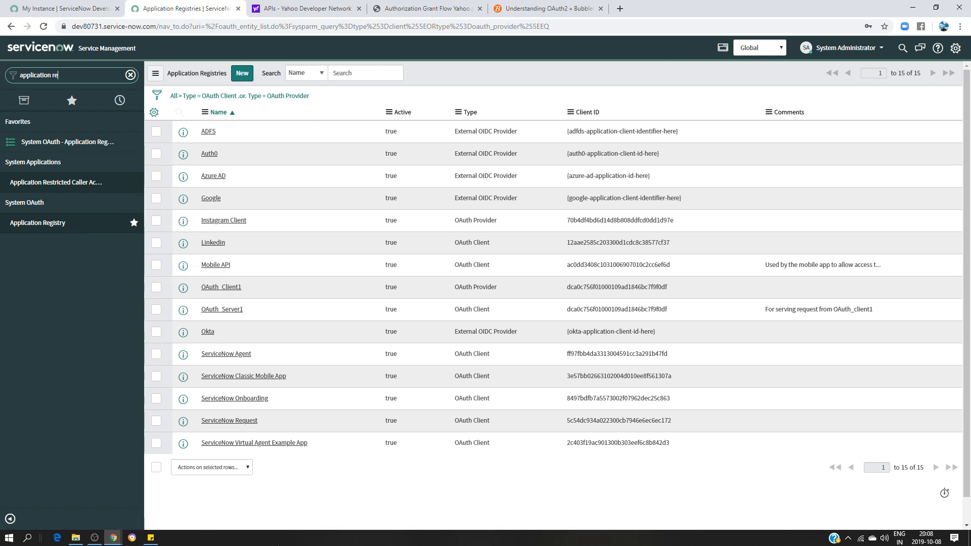
pyautogui.click(243, 74)
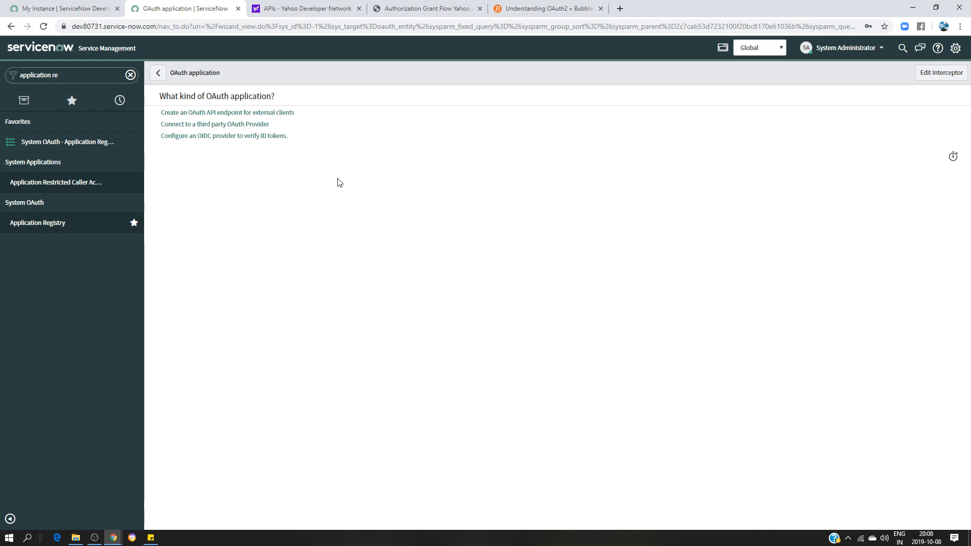
pyautogui.click(192, 127)
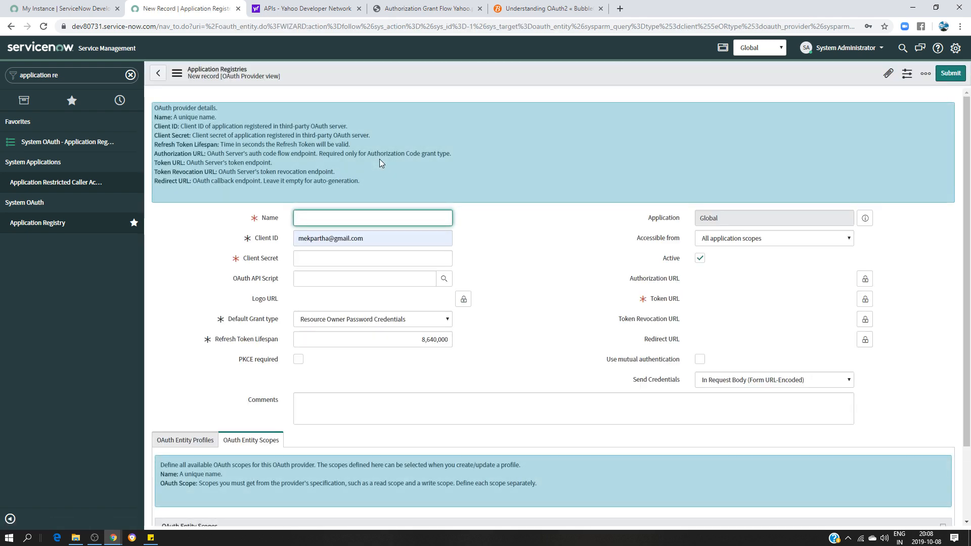
# Name the new OAuth provider record "Yahoo Contact".
pyautogui.click(303, 221)
pyautogui.write('Yhoo')
pyautogui.write('hoo ')
pyautogui.write('Contac')
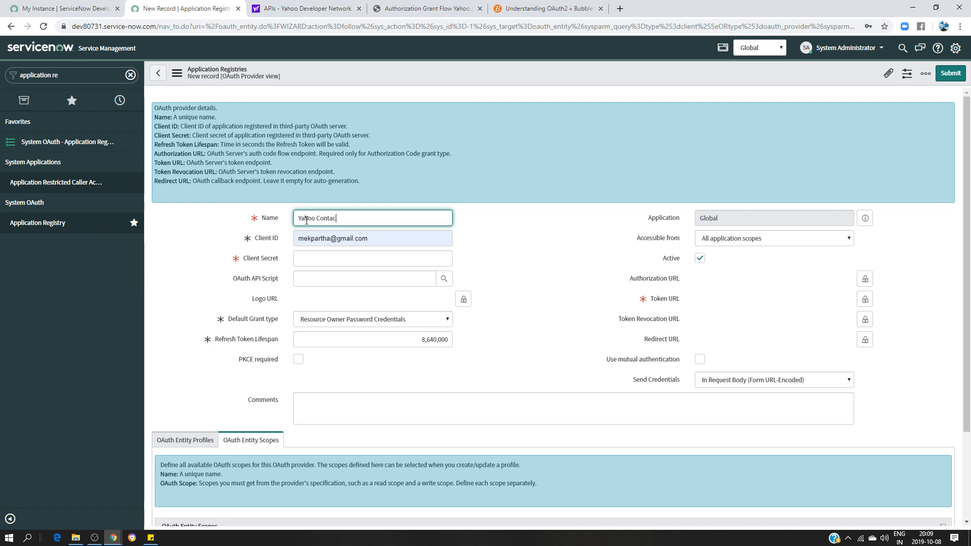
# Replace the prefilled Client ID of the Yahoo Contact record with the client ID stored in the sticky note.
pyautogui.click(374, 238)
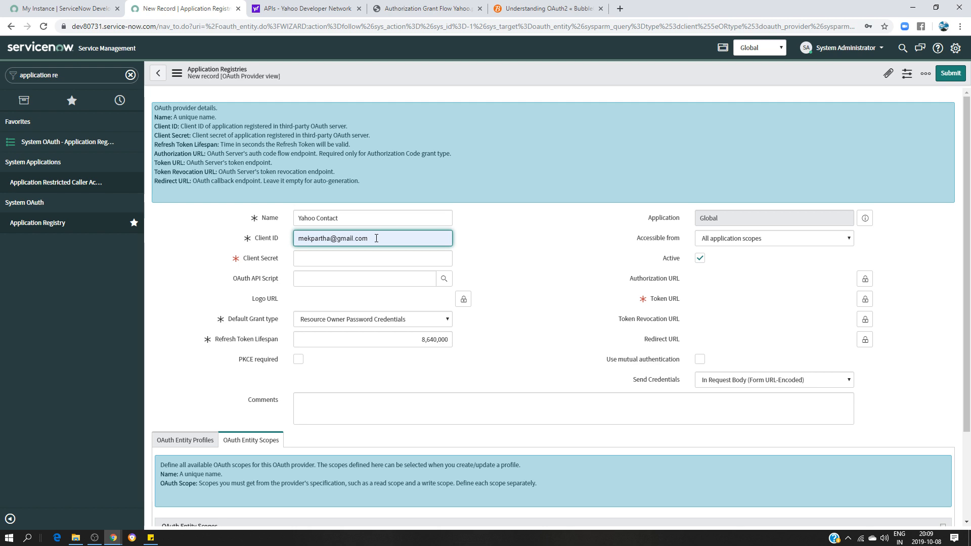
pyautogui.click(150, 538)
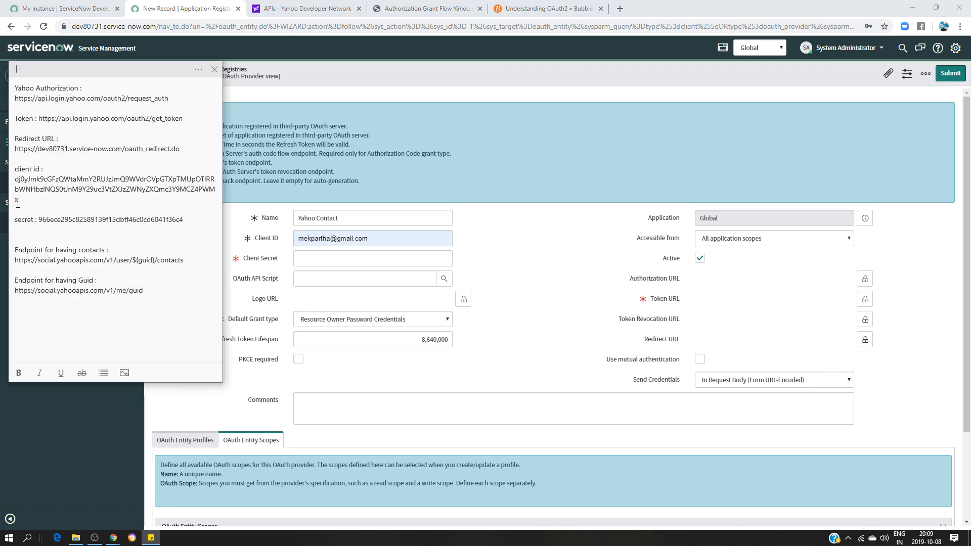
pyautogui.moveTo(17, 200); pyautogui.dragTo(10, 180)
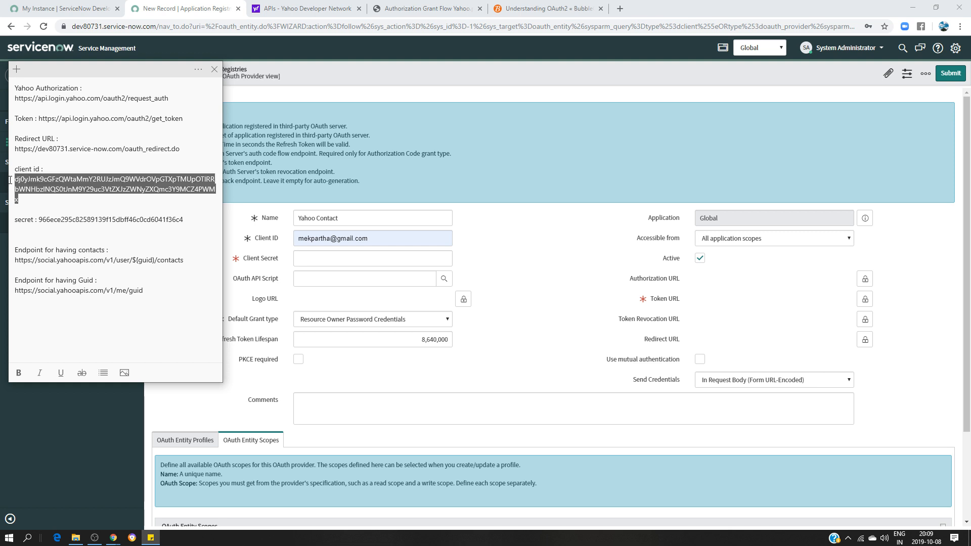
pyautogui.click(384, 238)
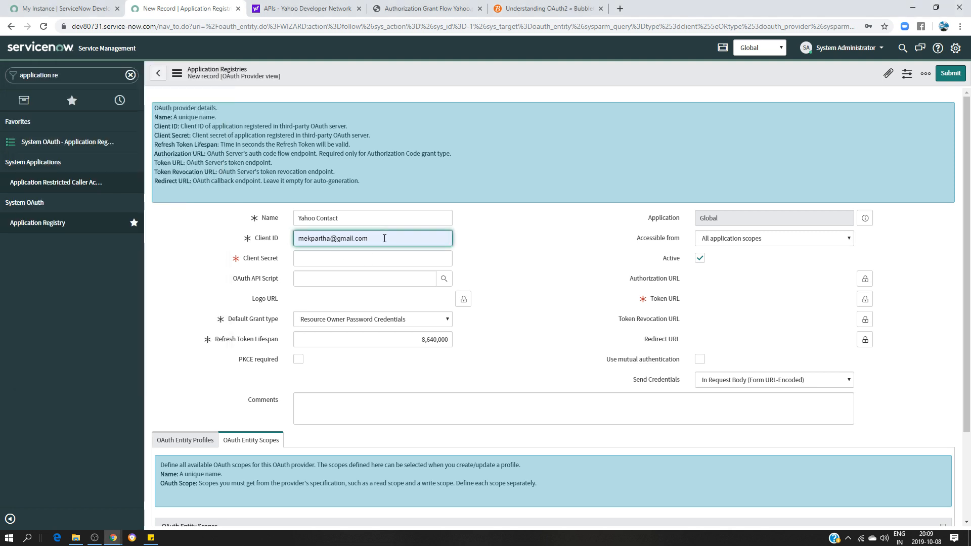
pyautogui.hotkey('ctrl', 'a')
pyautogui.hotkey('ctrl', 'v')
pyautogui.press('Left')
pyautogui.press('Left')
pyautogui.press('Left')
pyautogui.press('Left')
pyautogui.press('Left')
pyautogui.press('Left')
pyautogui.press('Left')
pyautogui.press('Left')
pyautogui.press('Left')
pyautogui.press('Left')
pyautogui.press('Left')
pyautogui.press('Left')
pyautogui.press('Left')
pyautogui.press('Left')
pyautogui.press('Left')
pyautogui.press('Left')
pyautogui.press('Left')
pyautogui.press('Left')
pyautogui.press('Left')
pyautogui.press('Left')
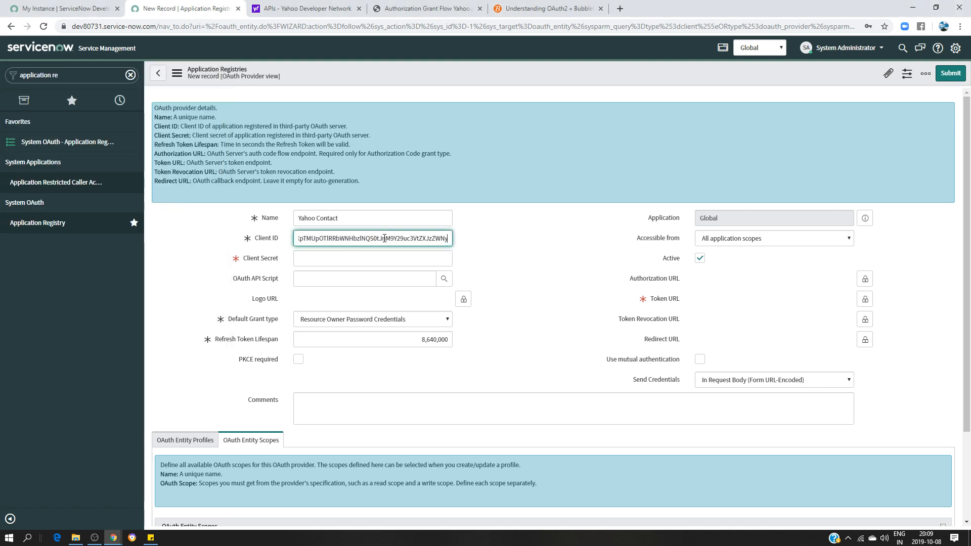
pyautogui.press('BackSpace')
pyautogui.press('BackSpace')
pyautogui.press('BackSpace')
pyautogui.press('BackSpace')
pyautogui.press('BackSpace')
pyautogui.press('BackSpace')
pyautogui.press('BackSpace')
pyautogui.press('BackSpace')
pyautogui.press('BackSpace')
pyautogui.press('BackSpace')
pyautogui.press('BackSpace')
pyautogui.press('BackSpace')
pyautogui.press('BackSpace')
pyautogui.press('BackSpace')
pyautogui.press('BackSpace')
pyautogui.press('BackSpace')
pyautogui.press('BackSpace')
pyautogui.press('BackSpace')
pyautogui.press('BackSpace')
pyautogui.press('BackSpace')
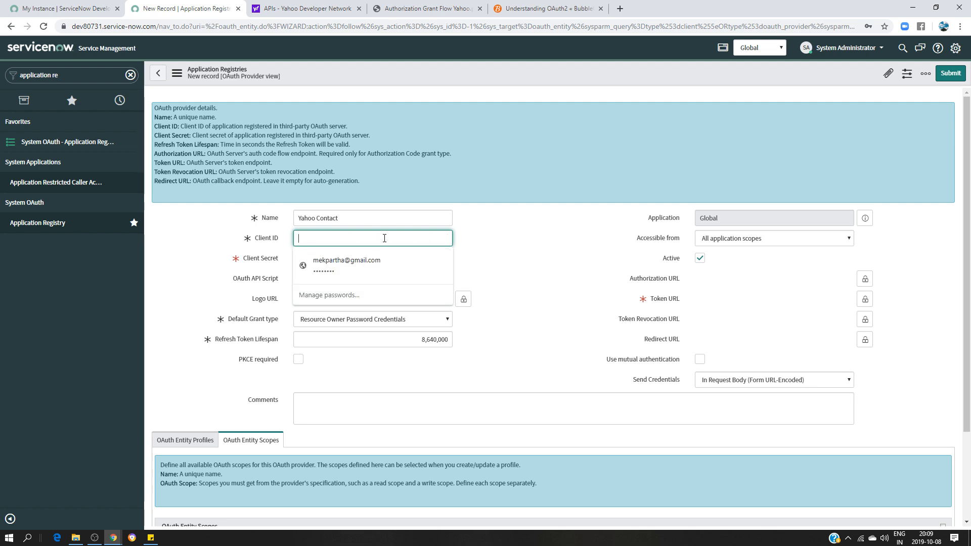
pyautogui.hotkey('ctrl', 'v')
# Fill in the Client Secret with the secret copied from the sticky note.
pyautogui.click(357, 258)
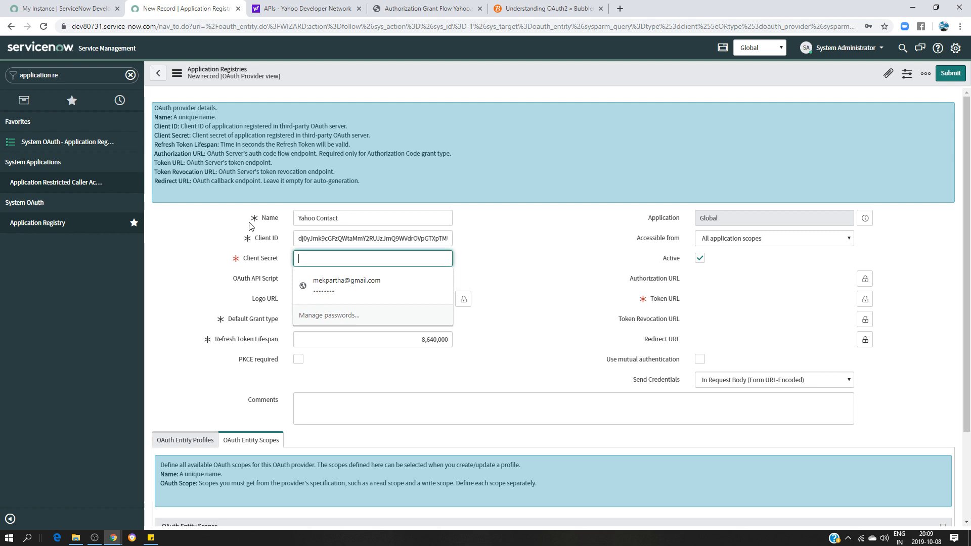
pyautogui.click(151, 538)
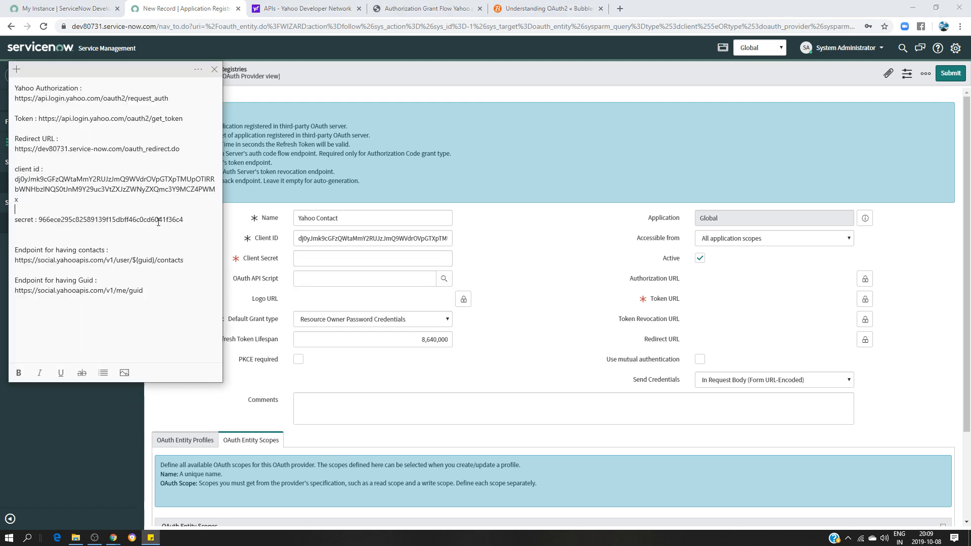
pyautogui.moveTo(184, 220); pyautogui.dragTo(40, 216)
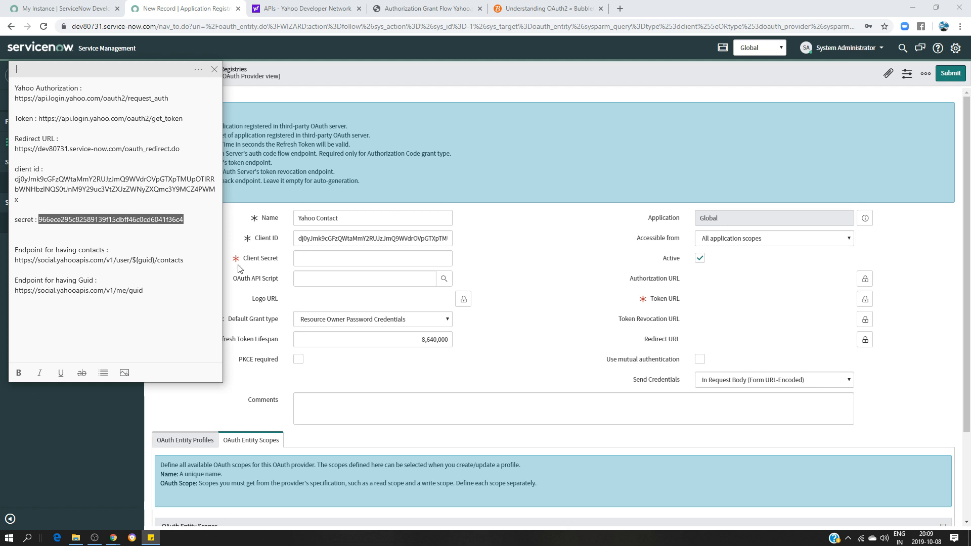
pyautogui.click(336, 257)
pyautogui.hotkey('ctrl', 'v')
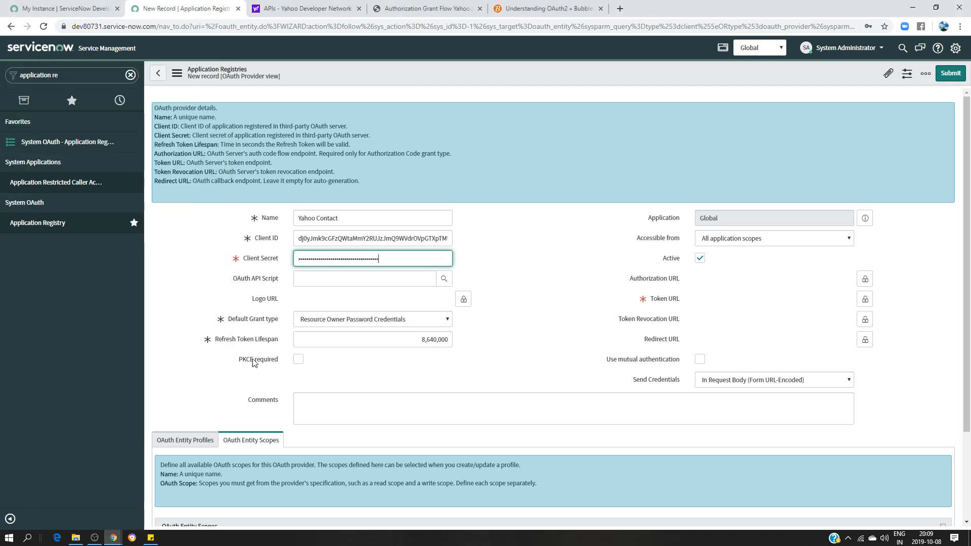
# Set the OAuth API Script to OAuthUtil and the Default Grant type to Authorization Code.
pyautogui.click(443, 279)
pyautogui.moveTo(324, 294); pyautogui.dragTo(438, 232)
pyautogui.click(213, 434)
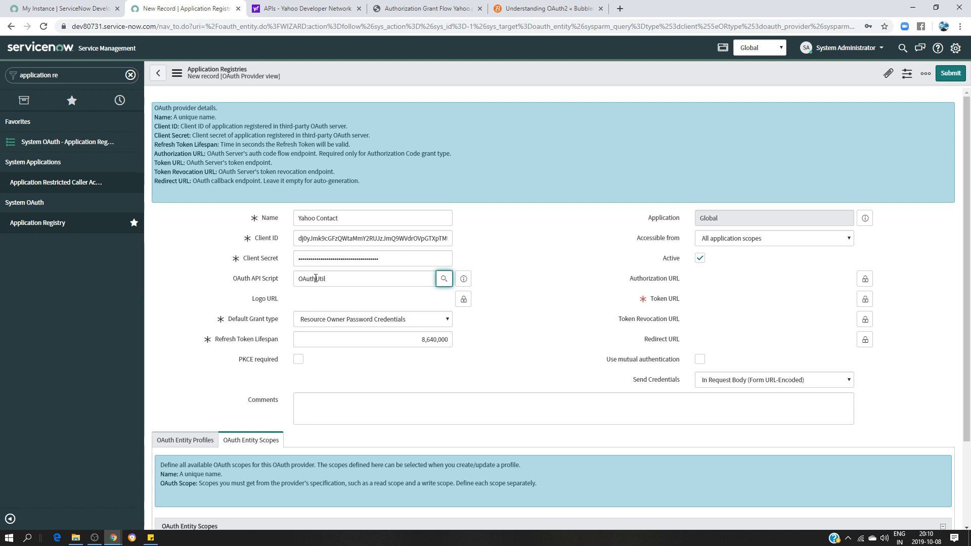
pyautogui.click(410, 319)
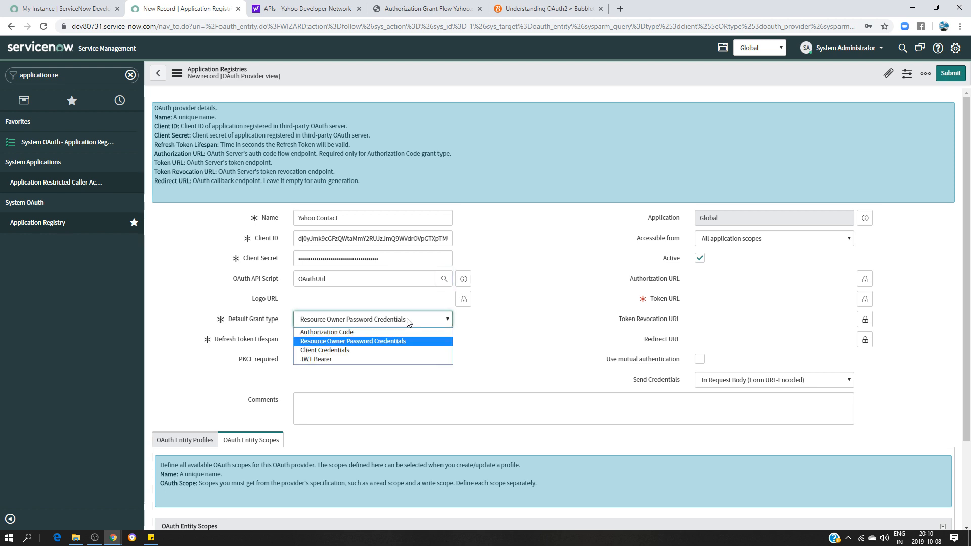
pyautogui.click(349, 333)
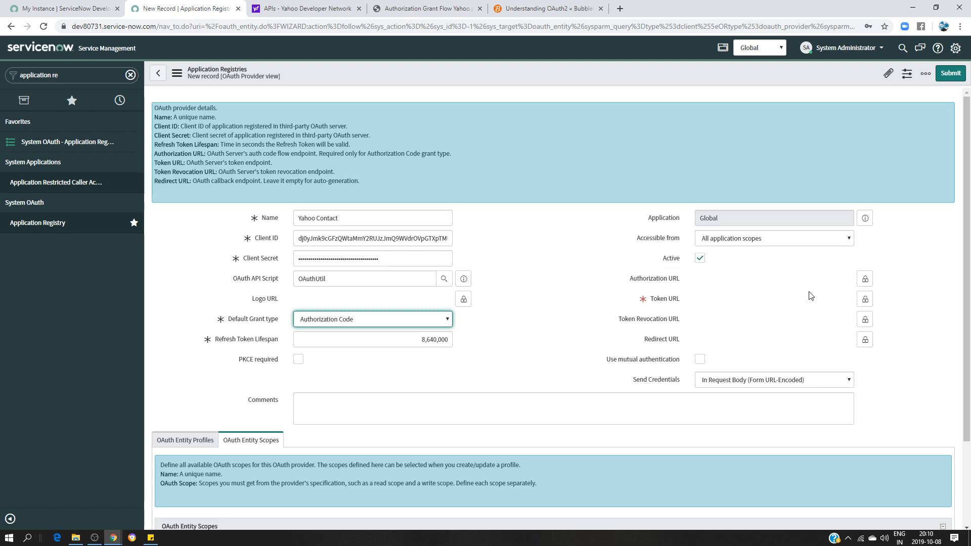
# Switch to the Yahoo Developer Network and find Step 2 of the Authorization Code Grant Flow in the OAuth documentation.
pyautogui.click(304, 9)
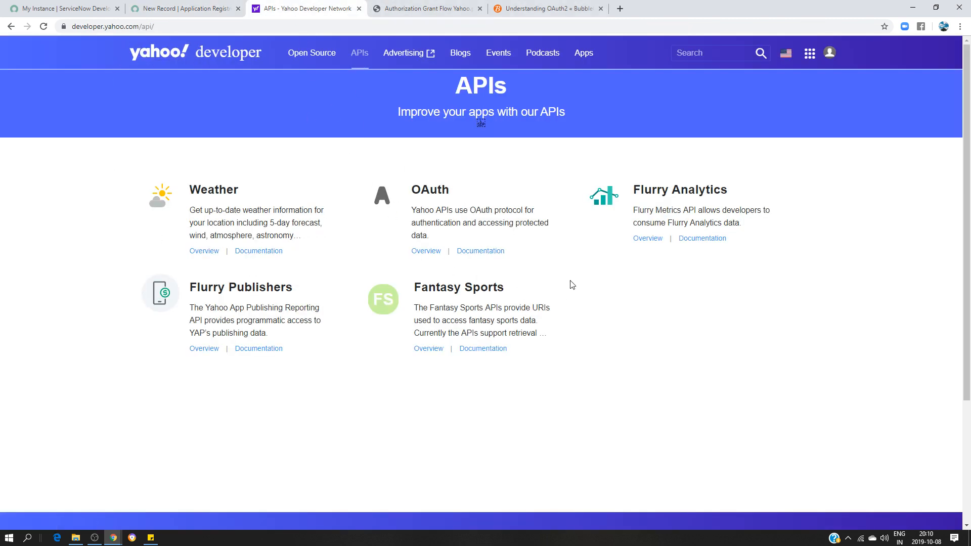
pyautogui.click(494, 255)
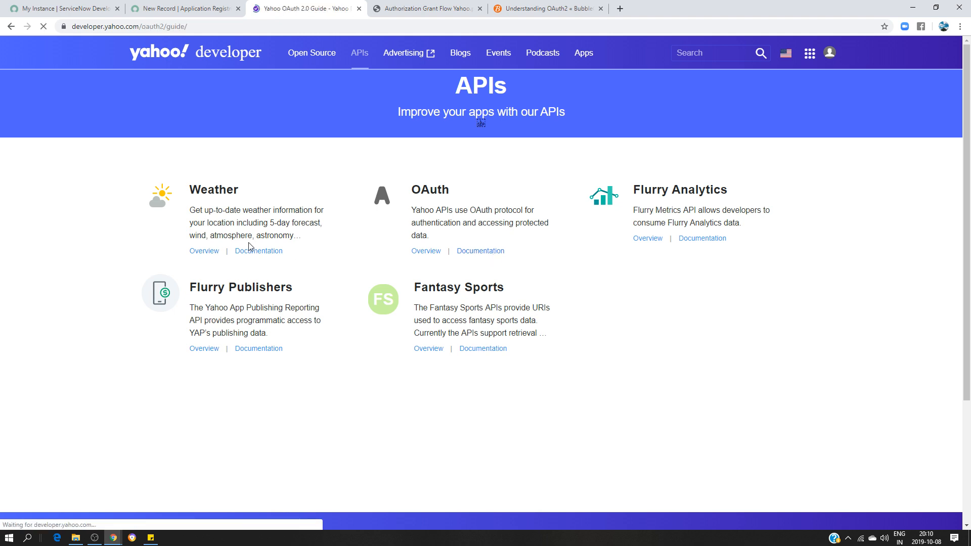
pyautogui.scroll(-1, 478, 316)
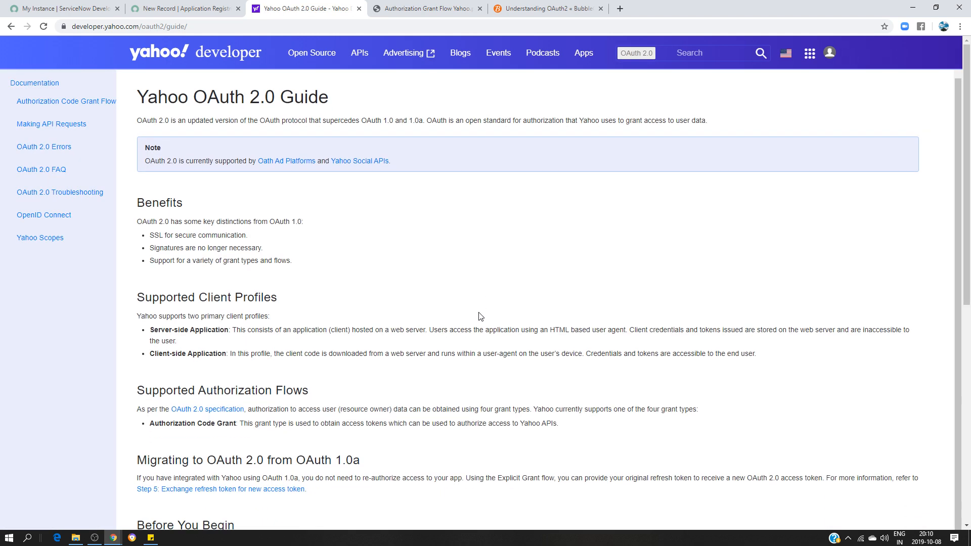
pyautogui.click(65, 104)
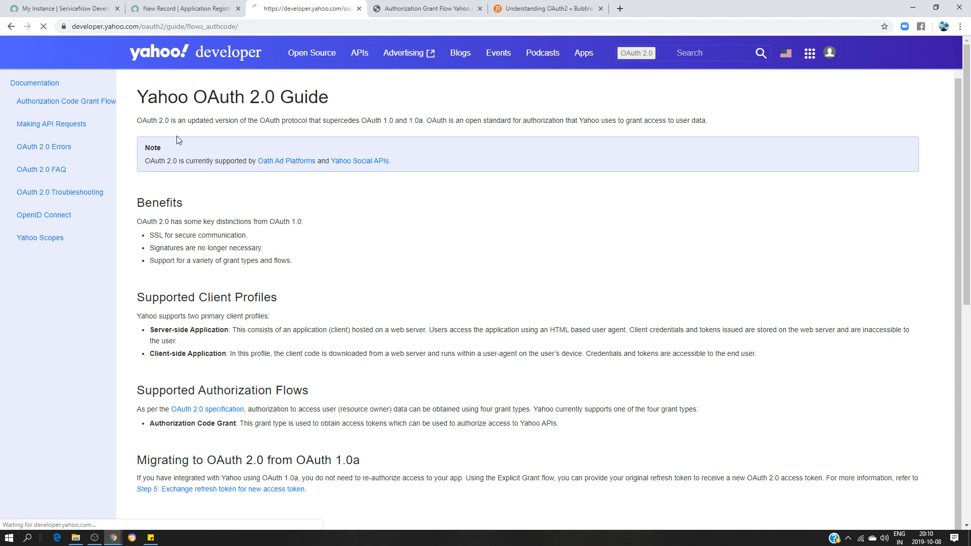
pyautogui.scroll(-1, 478, 298)
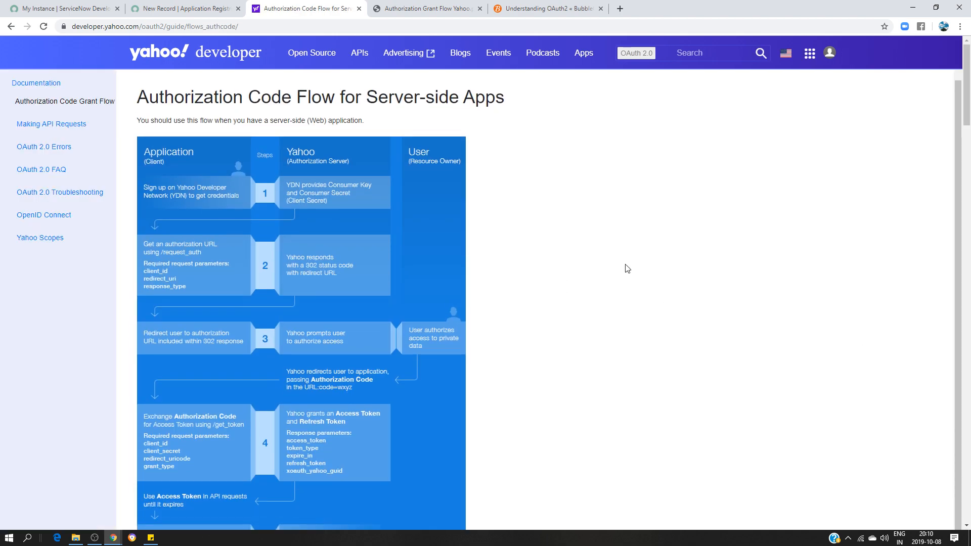
pyautogui.scroll(-7, 627, 268)
pyautogui.scroll(-8, 627, 268)
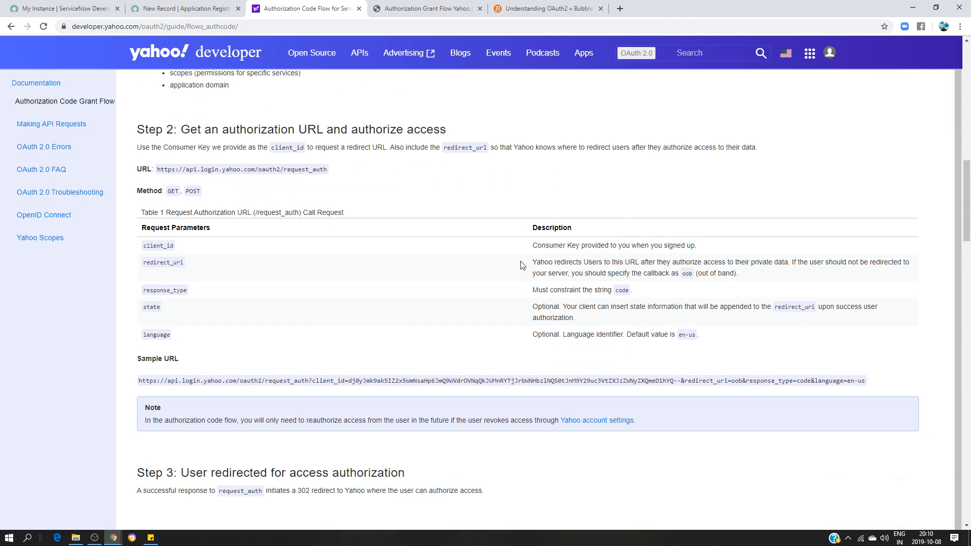
pyautogui.moveTo(327, 170); pyautogui.dragTo(136, 169)
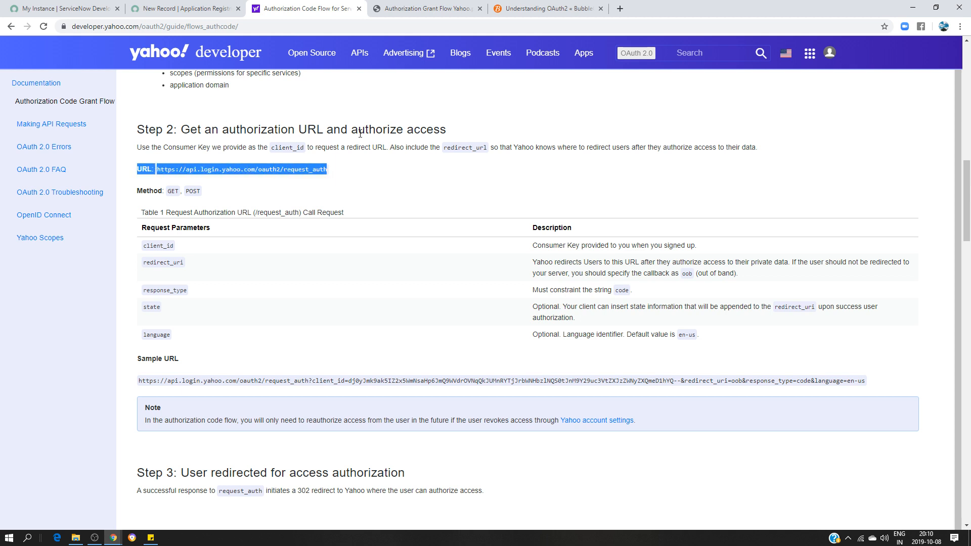
pyautogui.click(413, 187)
pyautogui.moveTo(328, 169); pyautogui.dragTo(158, 172)
pyautogui.hotkey('ctrl', 'c')
pyautogui.click(186, 8)
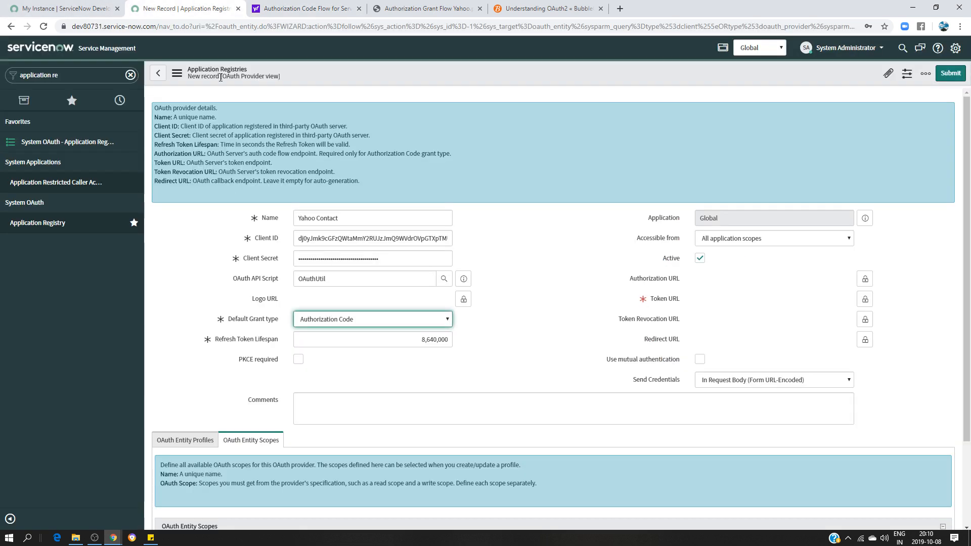
pyautogui.click(864, 279)
pyautogui.hotkey('ctrl', 'v')
pyautogui.click(864, 278)
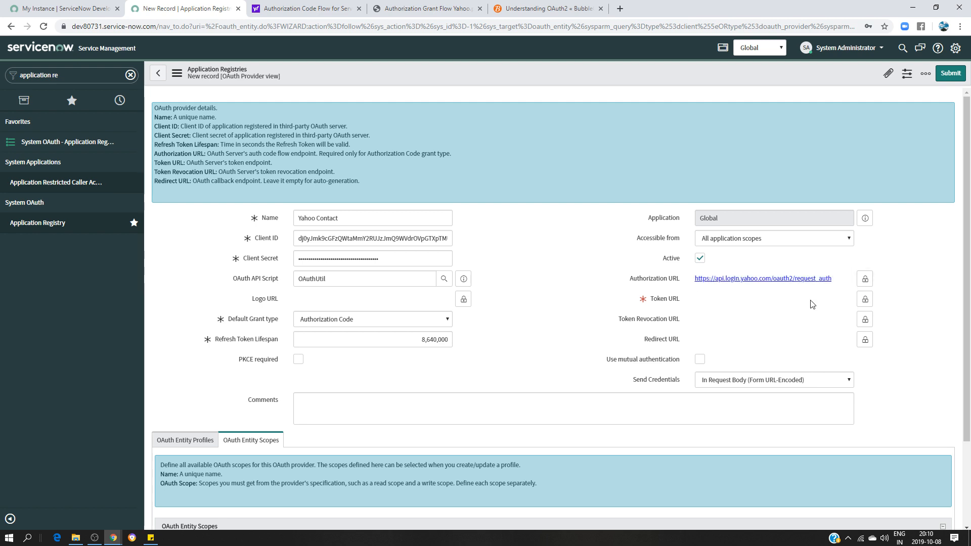
pyautogui.click(865, 298)
pyautogui.moveTo(657, 326)
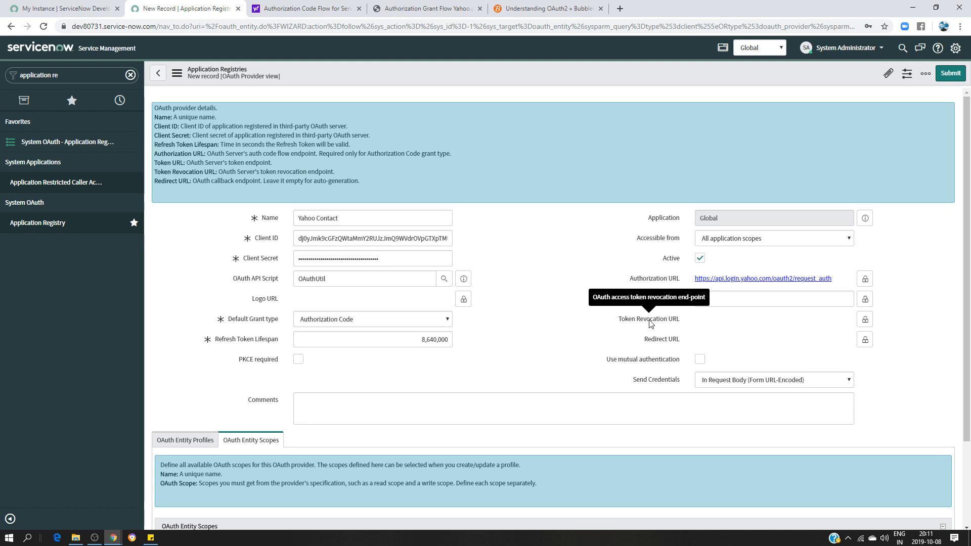
pyautogui.click(739, 298)
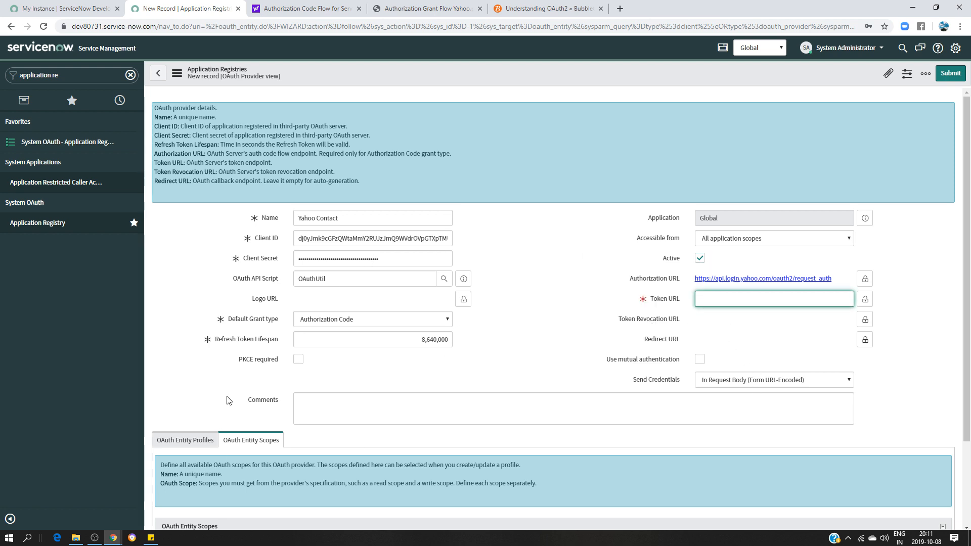
pyautogui.click(308, 9)
pyautogui.scroll(-5, 462, 311)
pyautogui.scroll(-1, 462, 309)
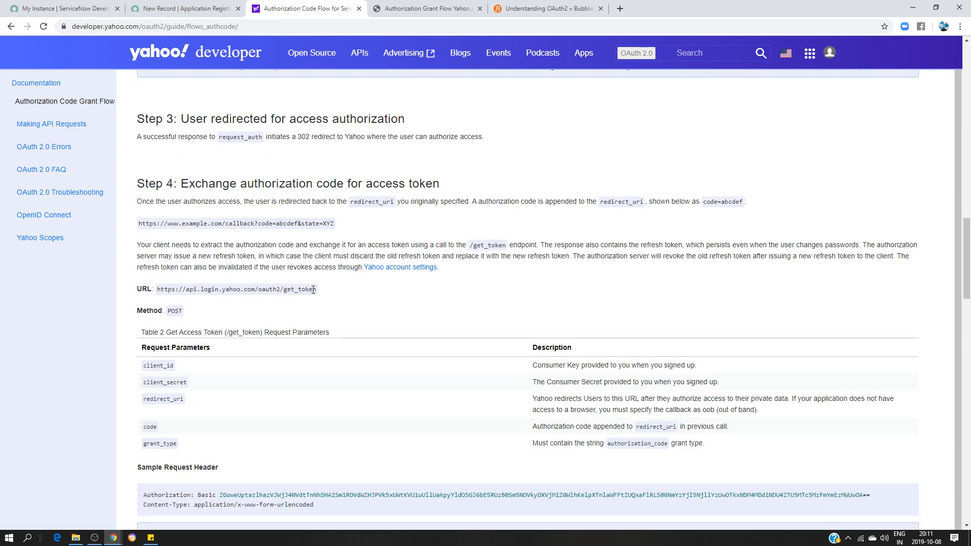
pyautogui.moveTo(301, 290); pyautogui.dragTo(159, 287)
pyautogui.hotkey('ctrl', 'c')
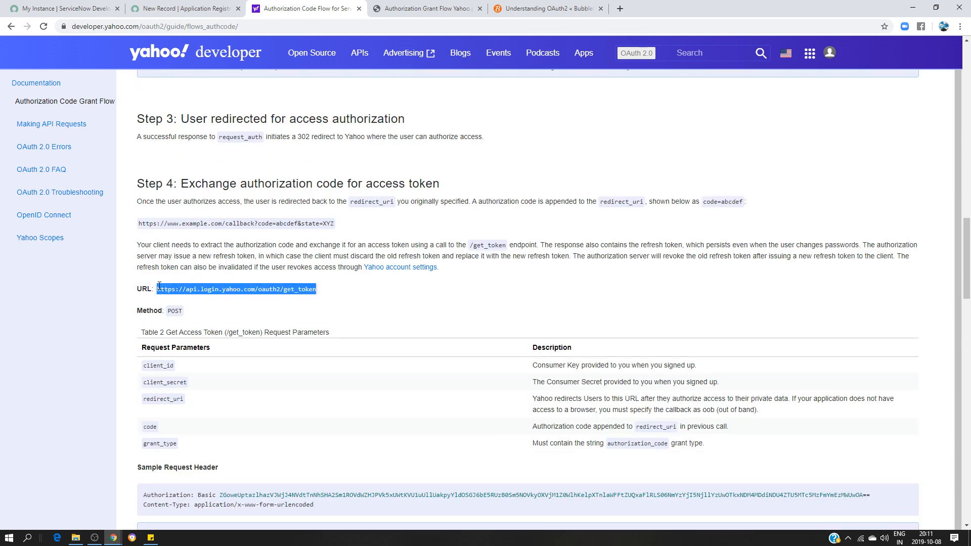
pyautogui.click(187, 9)
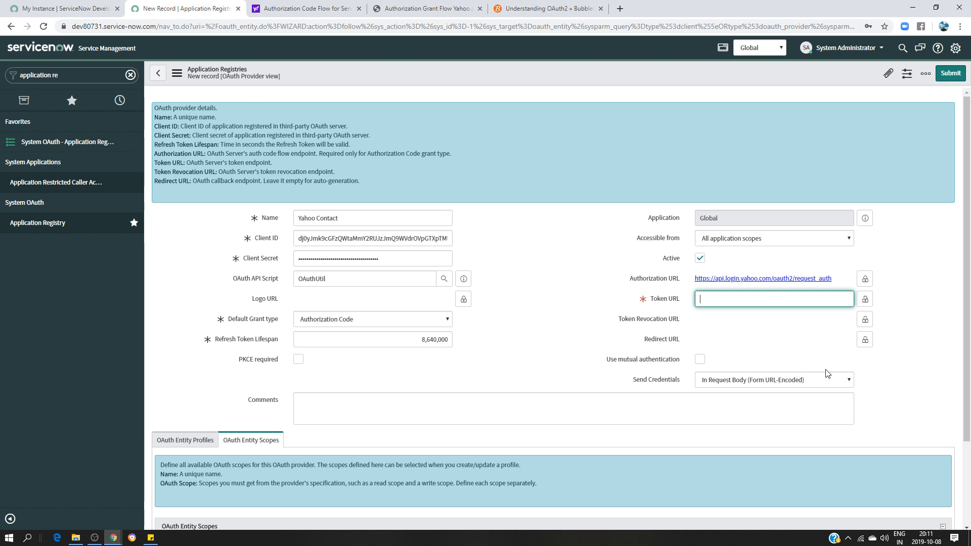
pyautogui.hotkey('ctrl', 'v')
pyautogui.click(865, 299)
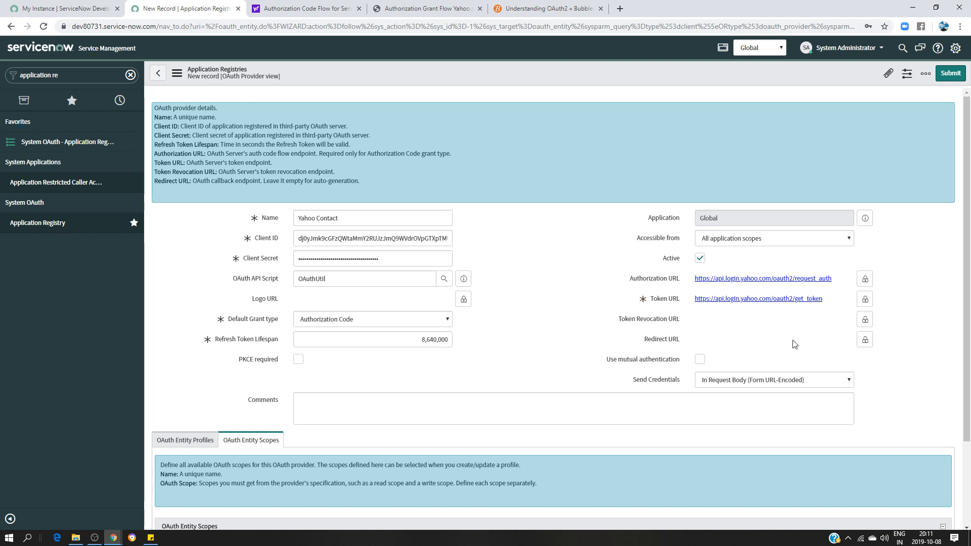
# Unlock the Redirect URL, look over the Send Credentials options, and save the Yahoo Contact record with an empty Redirect URL.
pyautogui.click(863, 342)
pyautogui.click(778, 385)
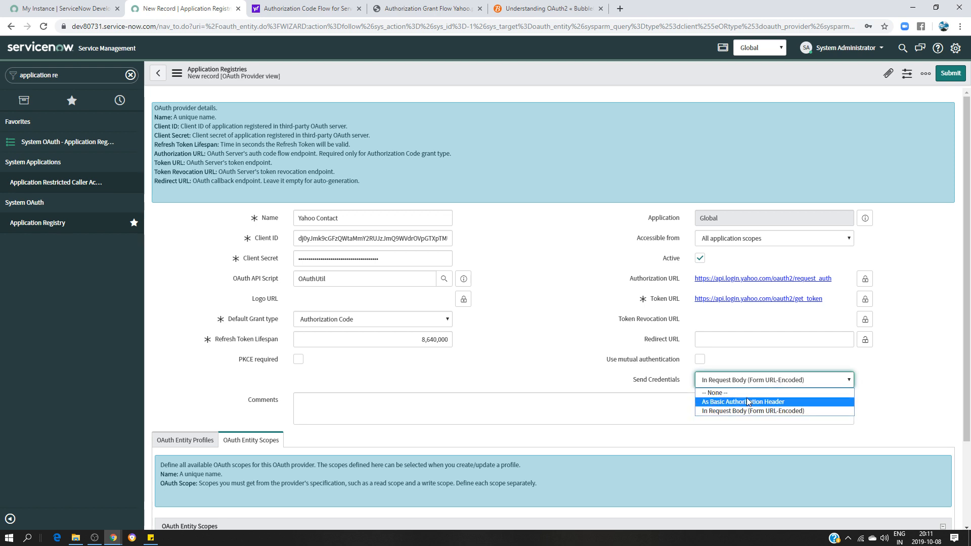
pyautogui.click(597, 315)
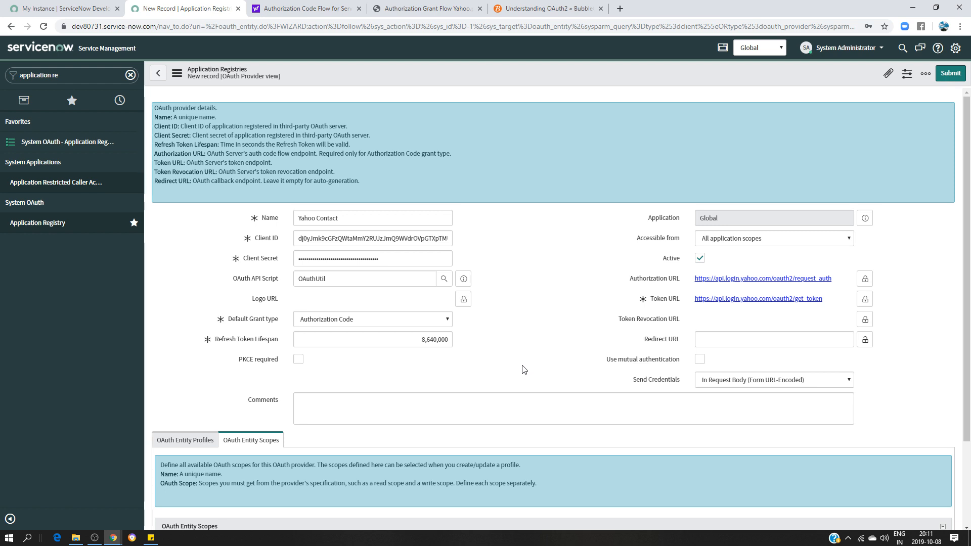
pyautogui.rightClick(512, 75)
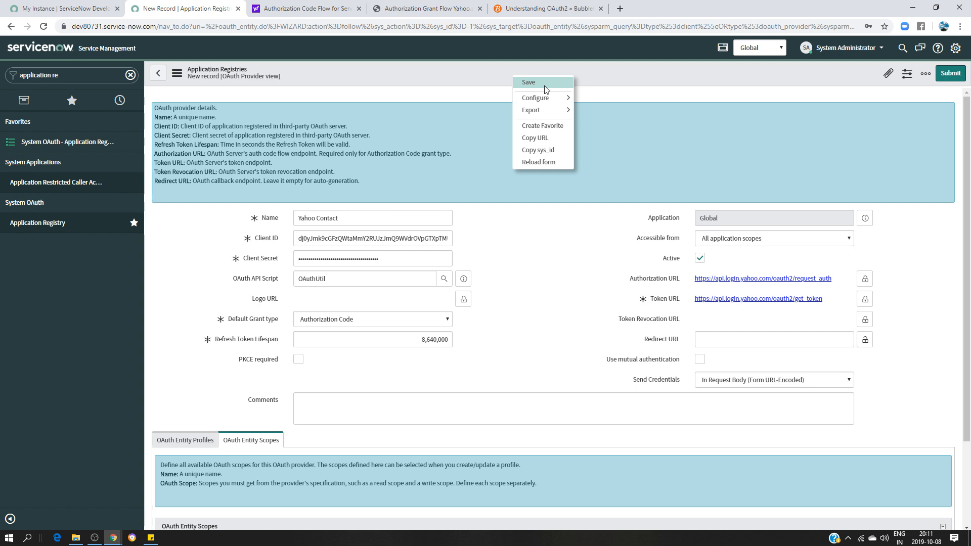
pyautogui.click(524, 80)
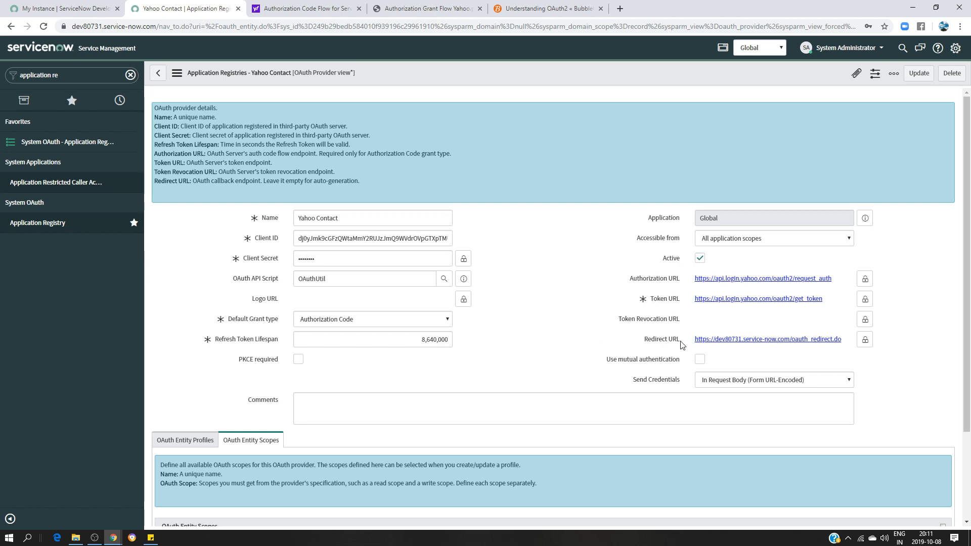
# Review the authorization code grant flow in the Yahoo flow PDF and in the Yahoo developer guide's diagram.
pyautogui.click(425, 8)
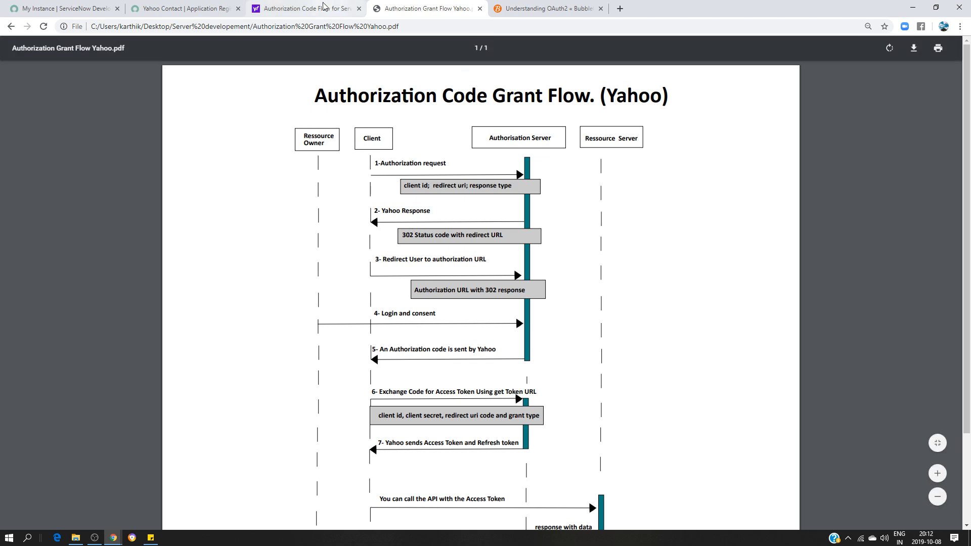
pyautogui.click(306, 8)
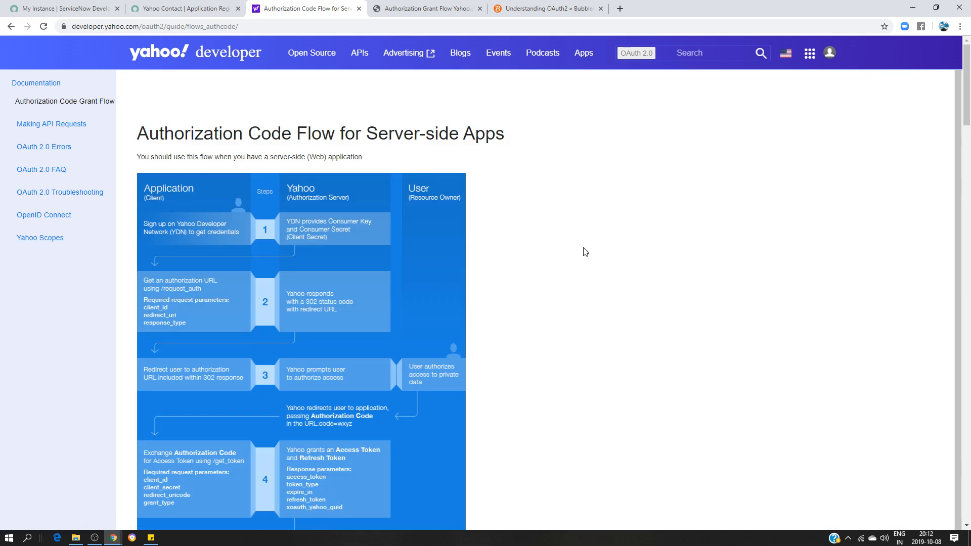
pyautogui.scroll(-1, 578, 250)
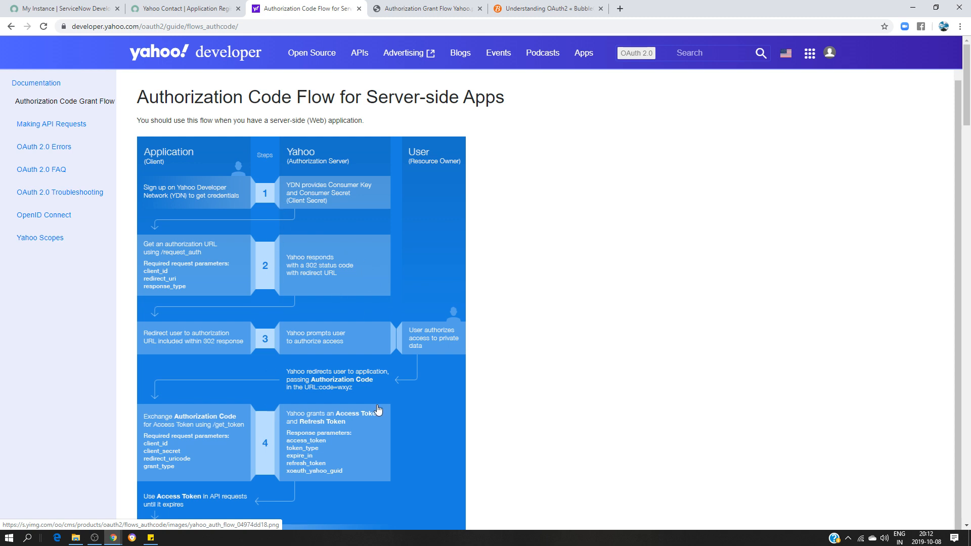
# Return to the Authorization Grant Flow Yahoo PDF to review the flow diagram.
pyautogui.click(400, 9)
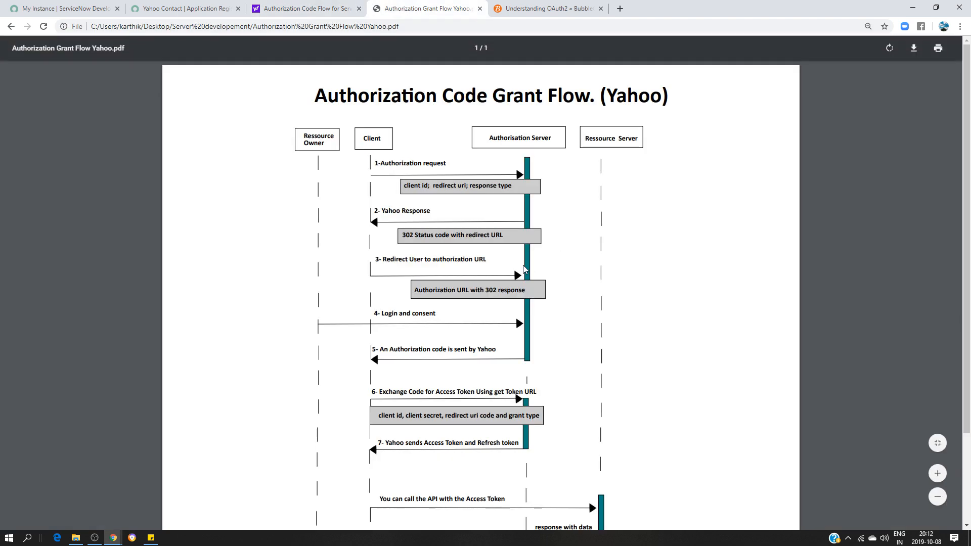
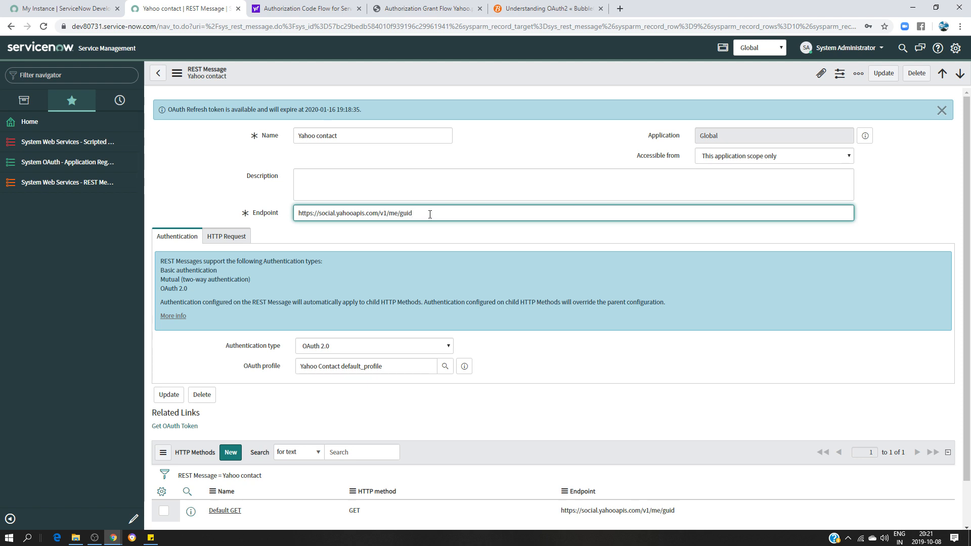
# Set the Default GET method of the Yahoo contact REST message to OAuth 2.0 with Yahoo Contact default_profile and save it.
pyautogui.scroll(-2, 490, 207)
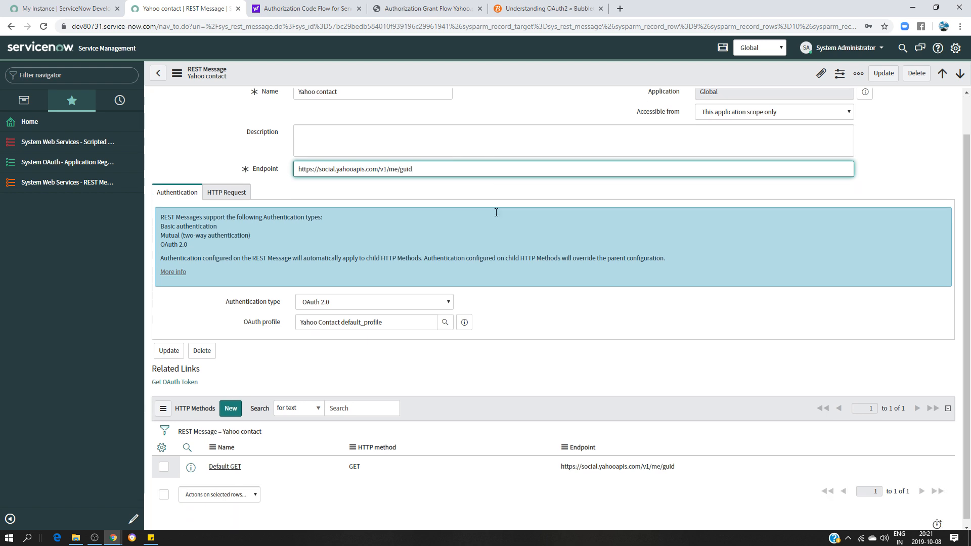
pyautogui.scroll(2, 488, 278)
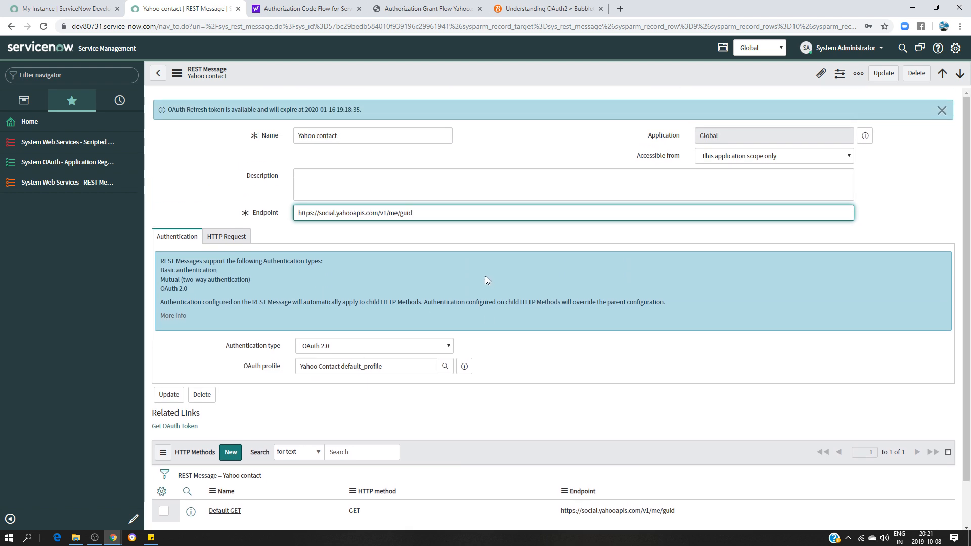
pyautogui.scroll(-1, 492, 282)
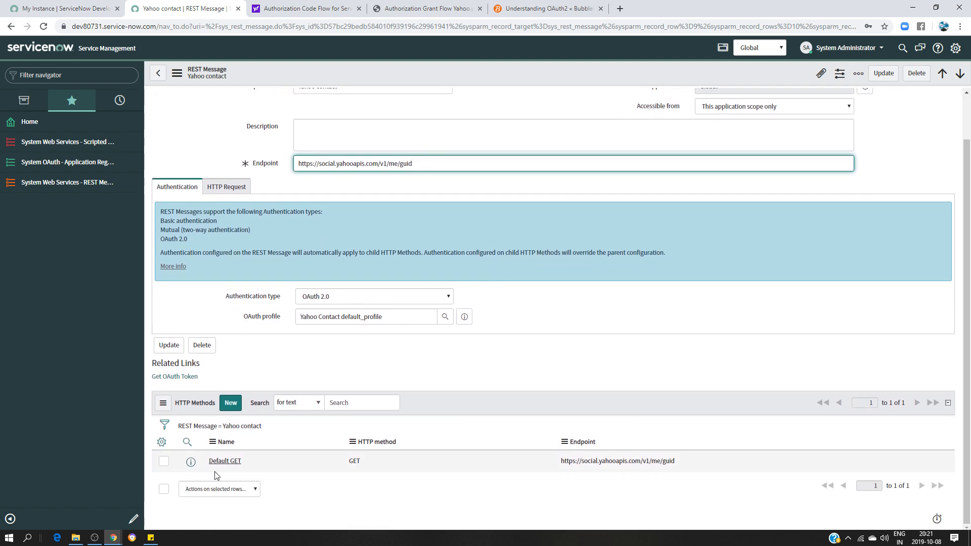
pyautogui.click(223, 462)
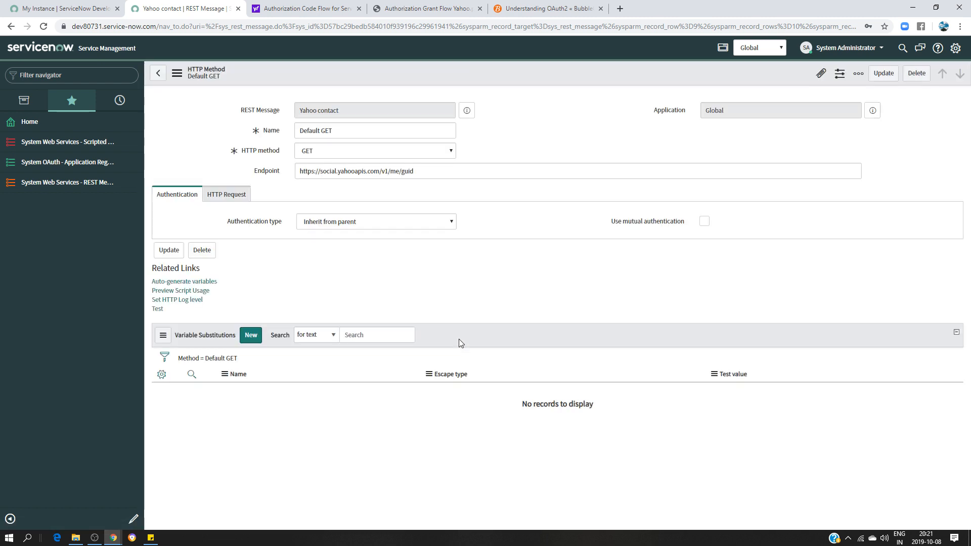
pyautogui.click(390, 329)
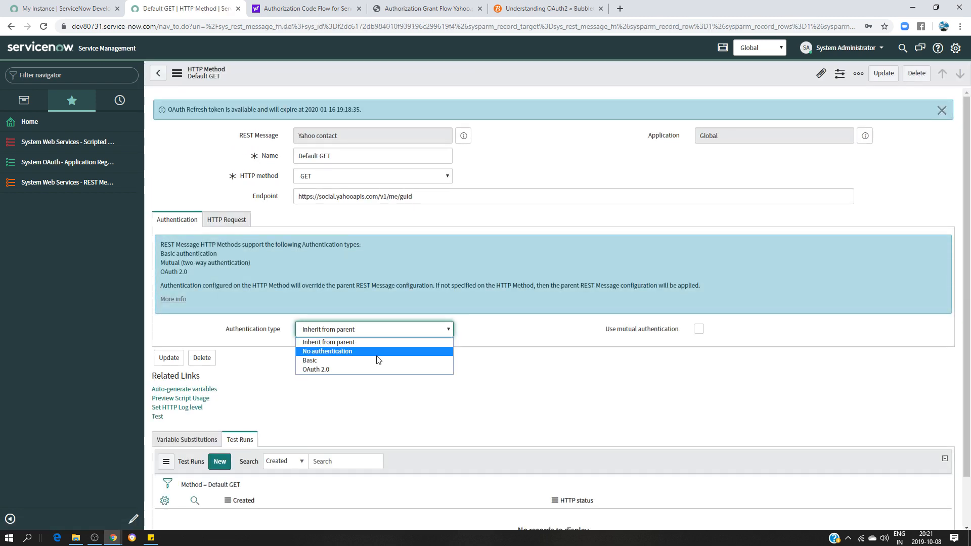
pyautogui.click(341, 369)
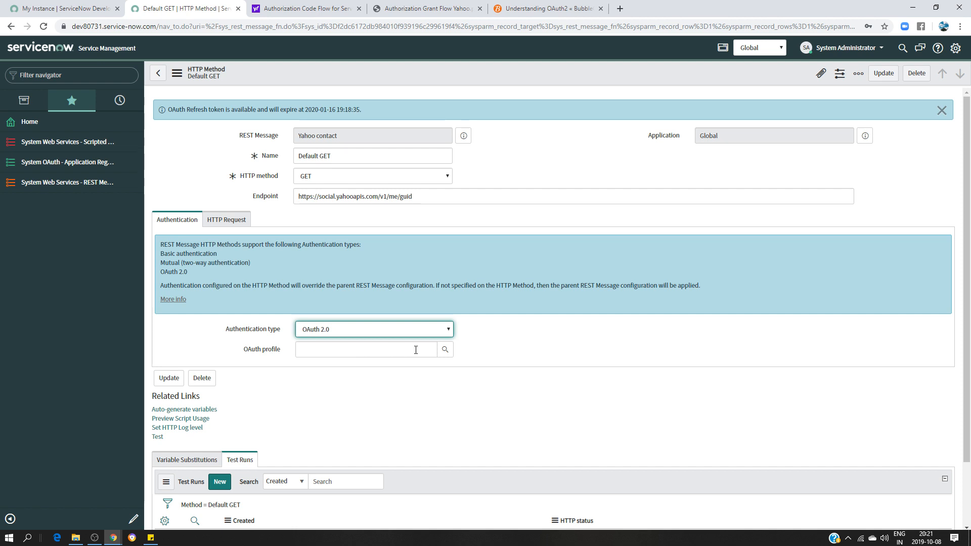
pyautogui.click(445, 349)
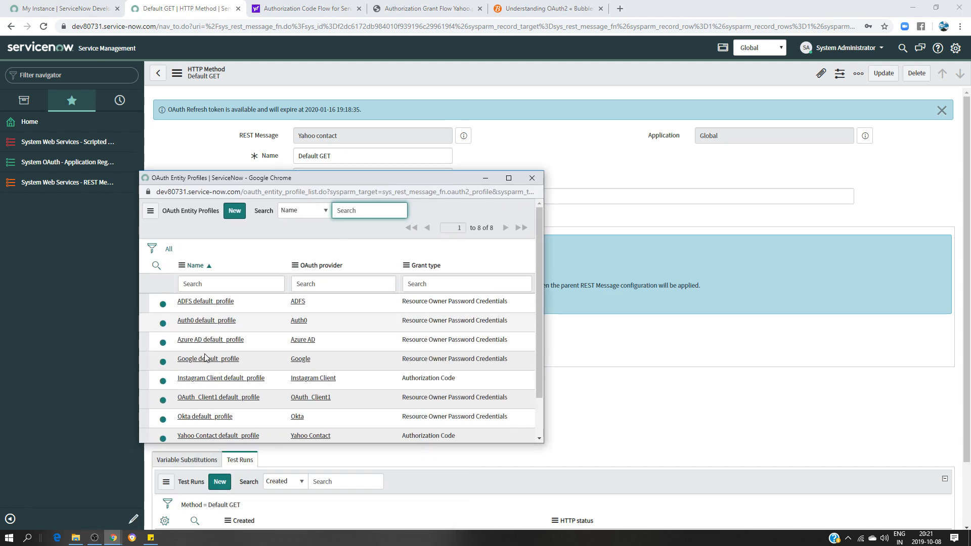
pyautogui.click(217, 390)
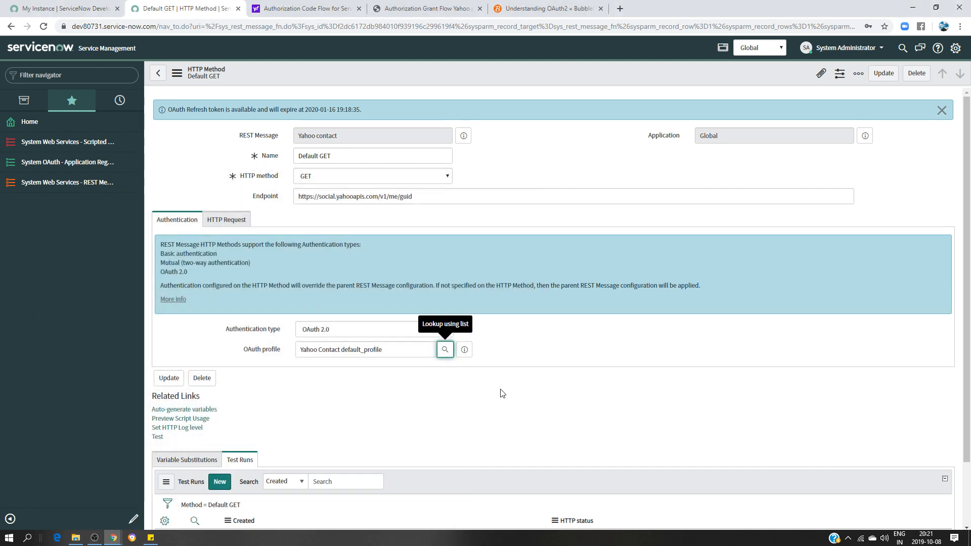
pyautogui.click(325, 416)
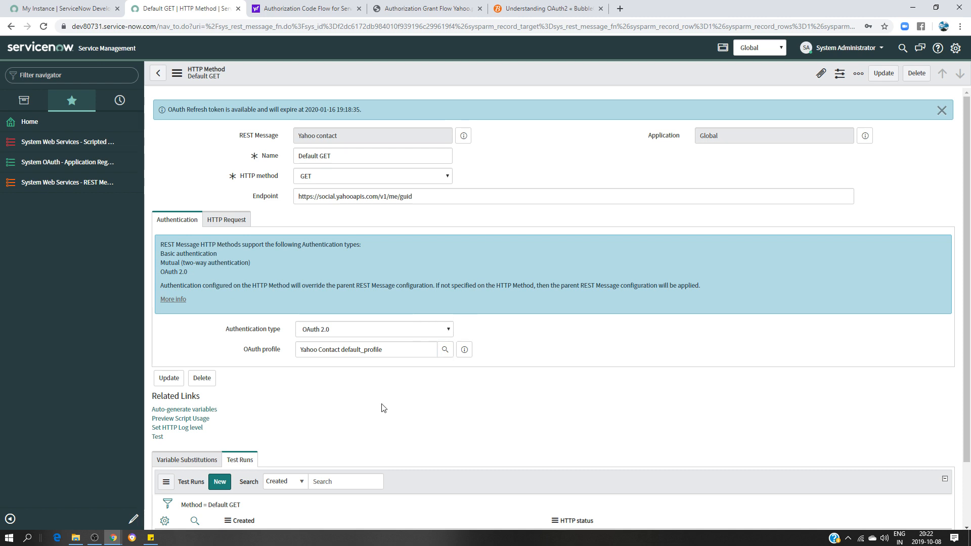
pyautogui.rightClick(511, 69)
pyautogui.click(537, 76)
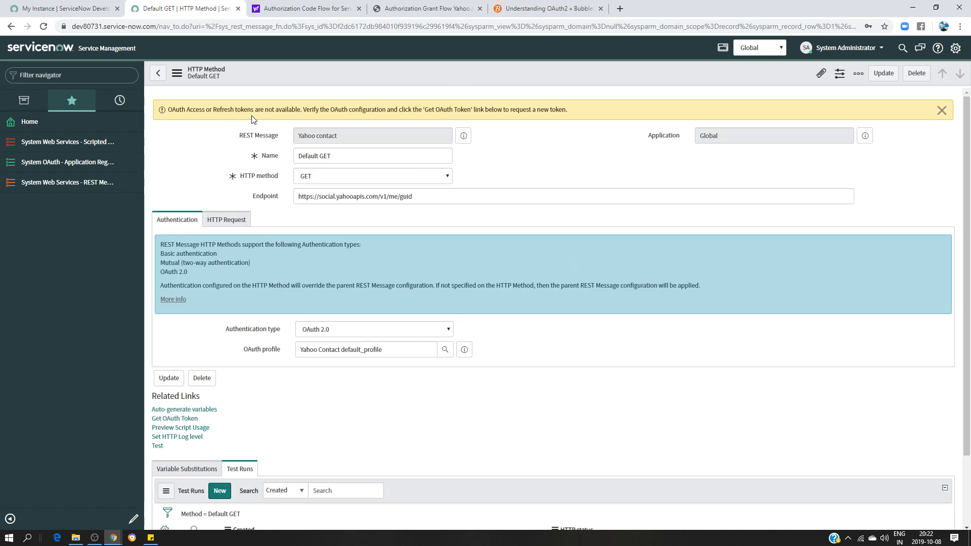
# Request an OAuth token for the Default GET method and agree to Yahoo's access consent.
pyautogui.click(941, 110)
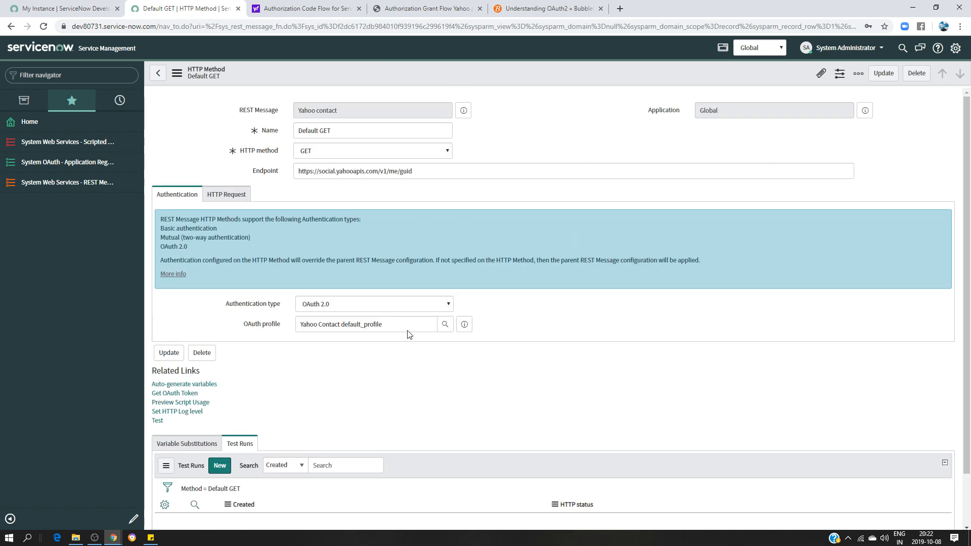
pyautogui.click(174, 393)
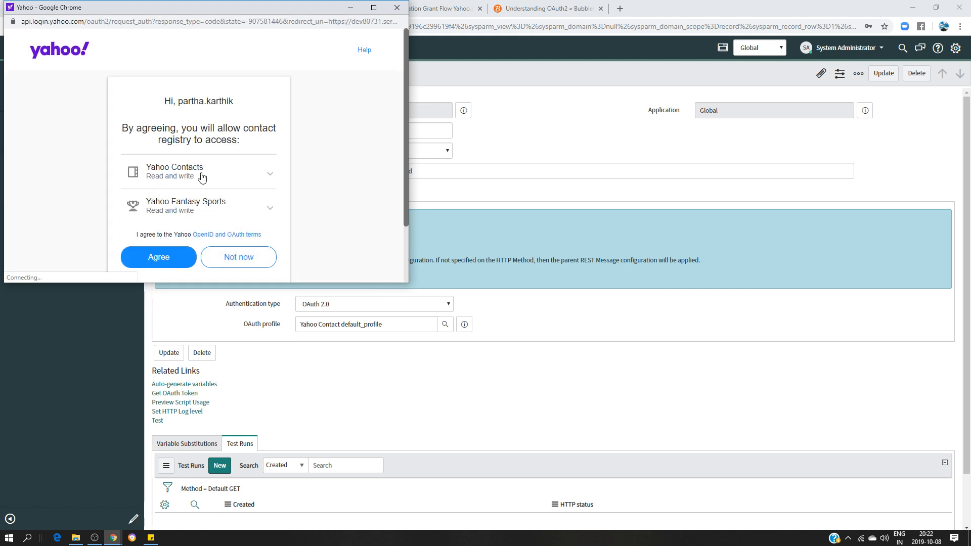
pyautogui.click(158, 257)
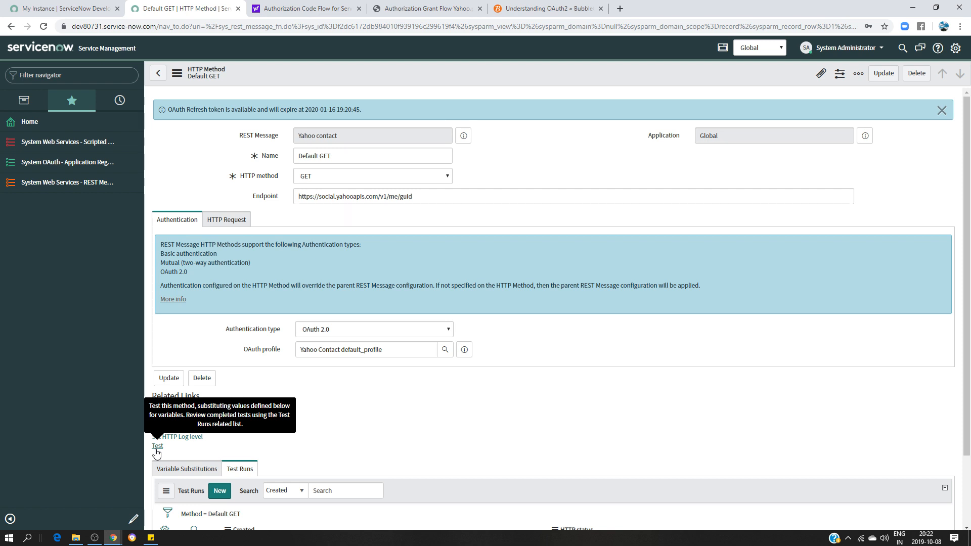
# Check the API call stage in the Yahoo flow PDF, run a test of the Default GET method and inspect its HTTP status.
pyautogui.click(425, 9)
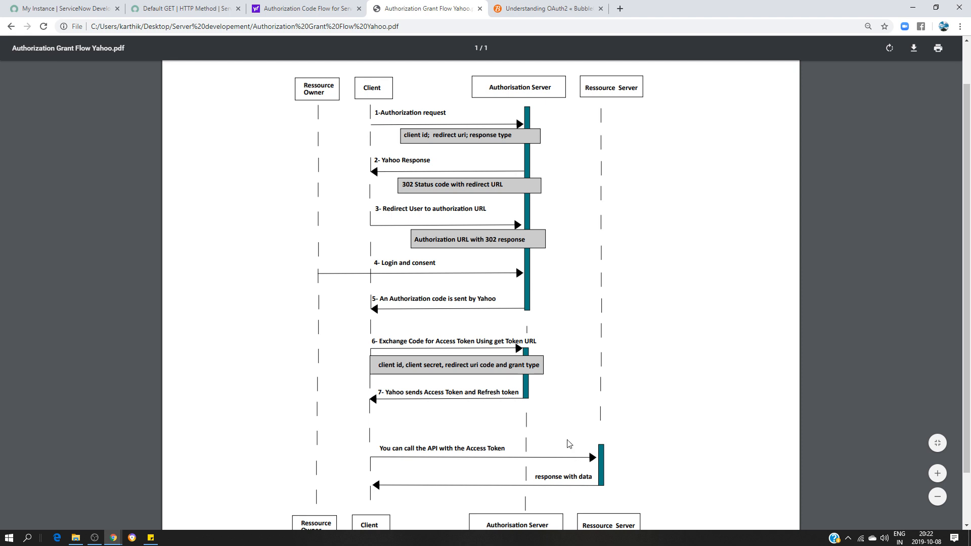
pyautogui.click(201, 7)
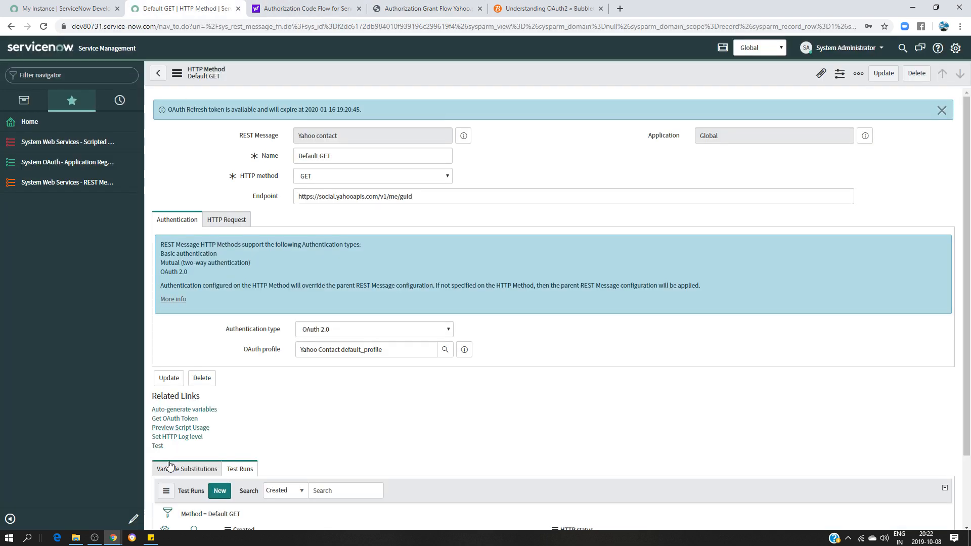
pyautogui.click(158, 446)
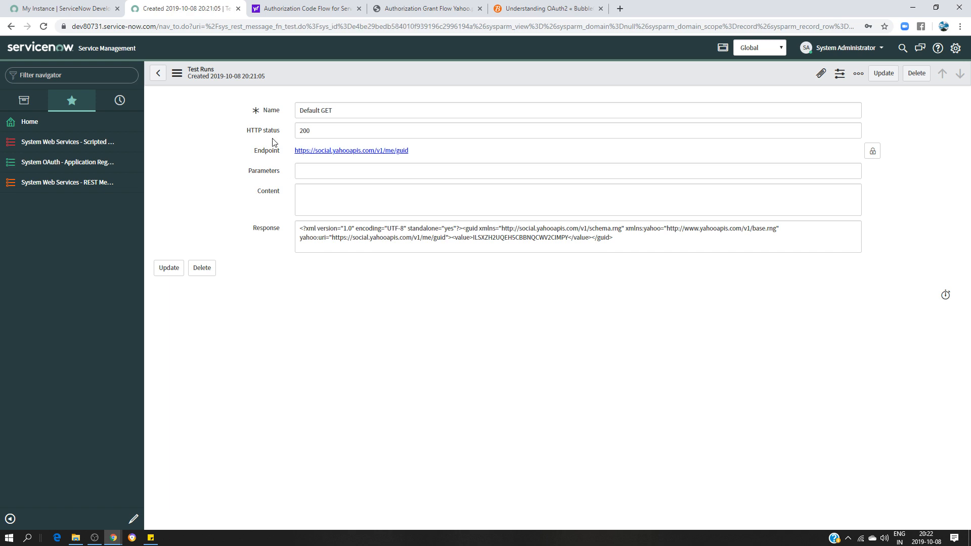
pyautogui.doubleClick(318, 133)
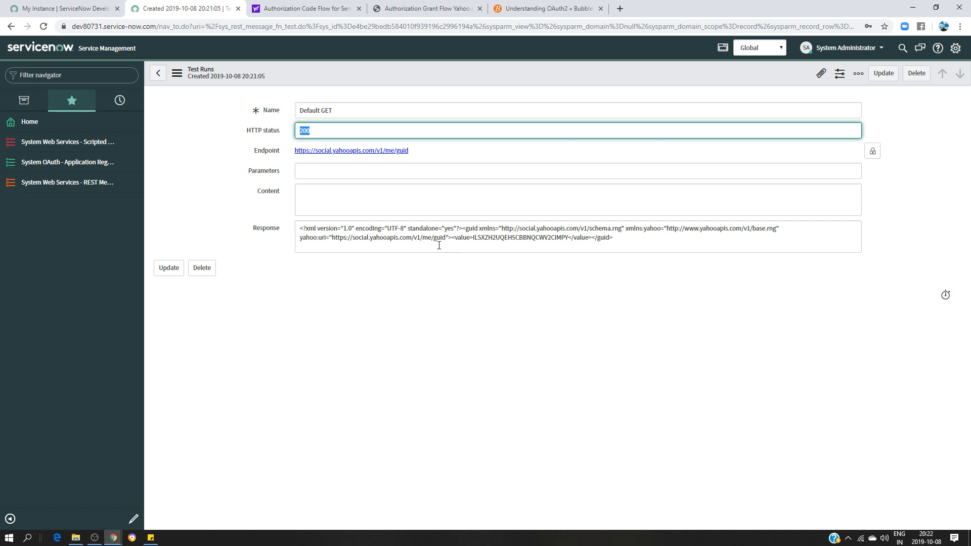
# Copy the GUID value from the test run's response into the sticky note below the GUID endpoint.
pyautogui.moveTo(445, 240); pyautogui.dragTo(438, 239)
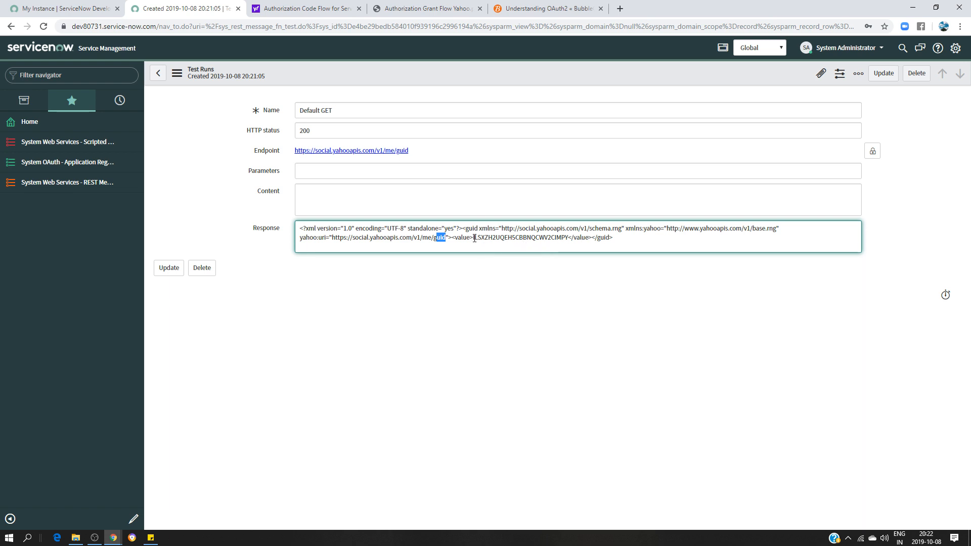
pyautogui.moveTo(473, 238); pyautogui.dragTo(569, 237)
pyautogui.hotkey('ctrl', 'c')
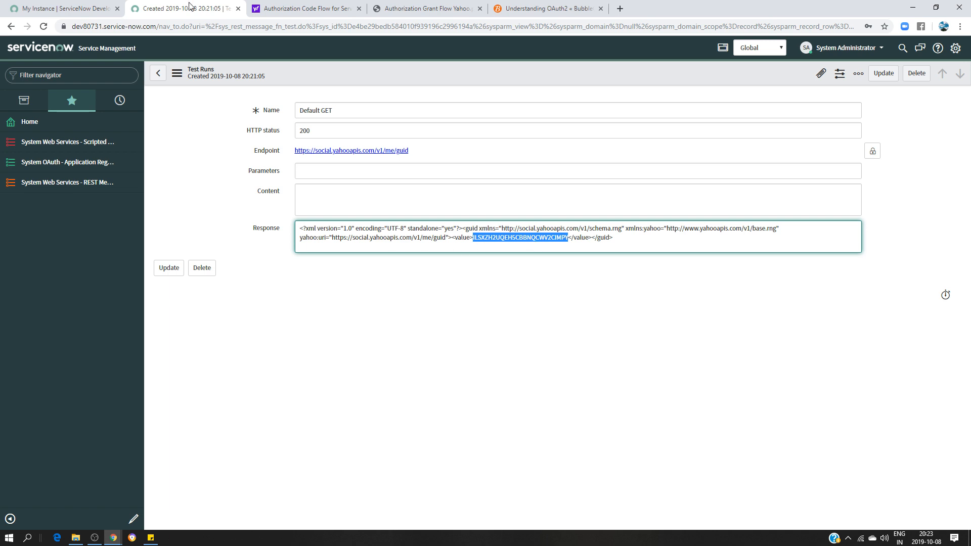
pyautogui.click(151, 538)
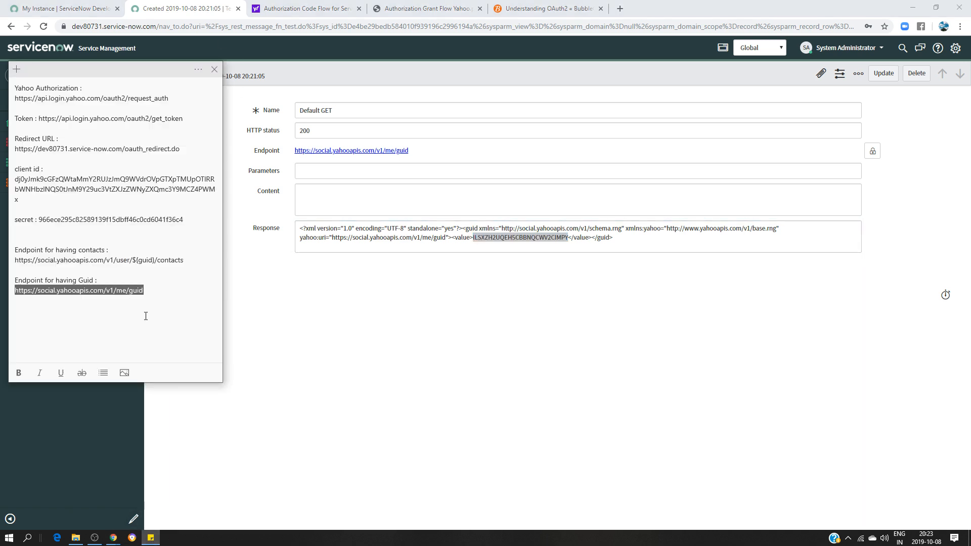
pyautogui.click(161, 302)
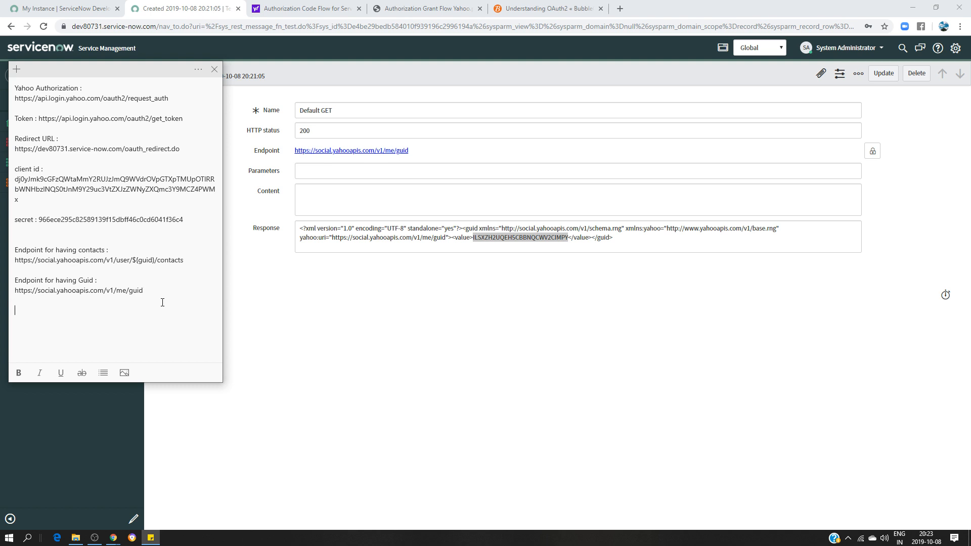
pyautogui.hotkey('ctrl', 'v')
pyautogui.click(546, 362)
# Leave the test run and open the list of REST messages.
pyautogui.click(158, 73)
pyautogui.scroll(-3, 503, 341)
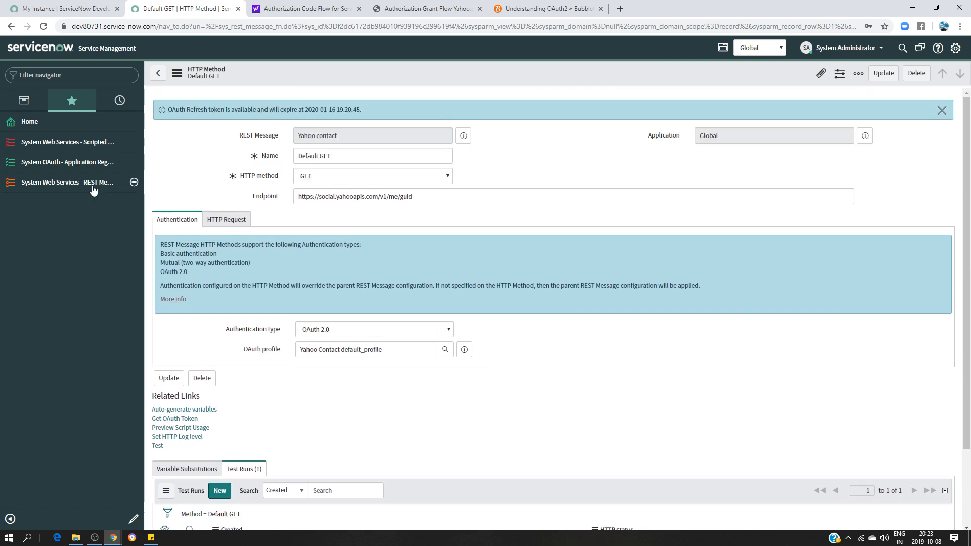
pyautogui.click(130, 181)
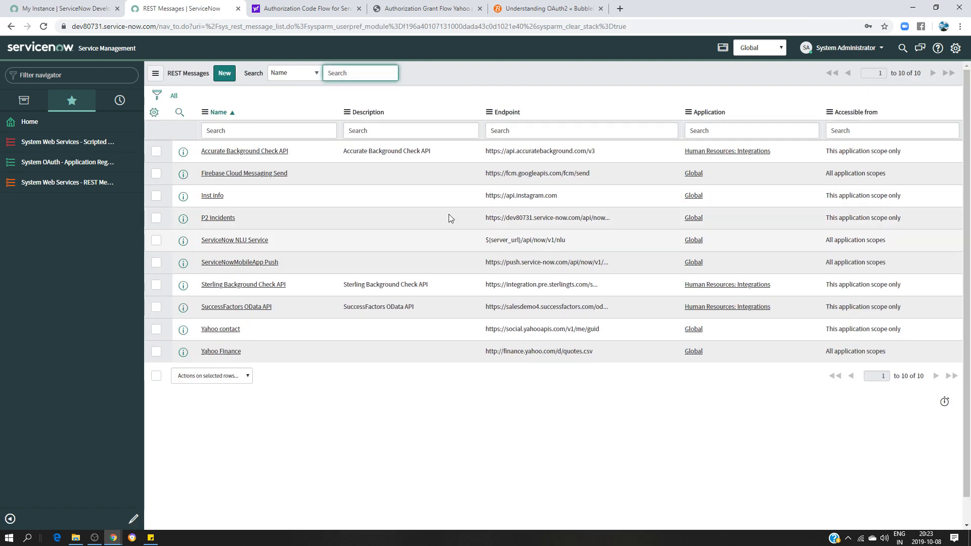
pyautogui.click(225, 73)
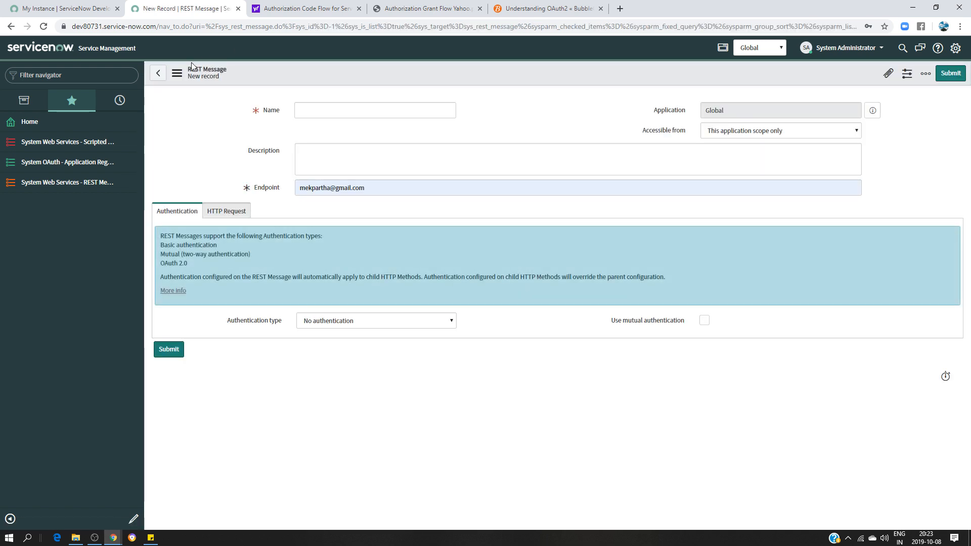
pyautogui.click(157, 73)
pyautogui.click(536, 135)
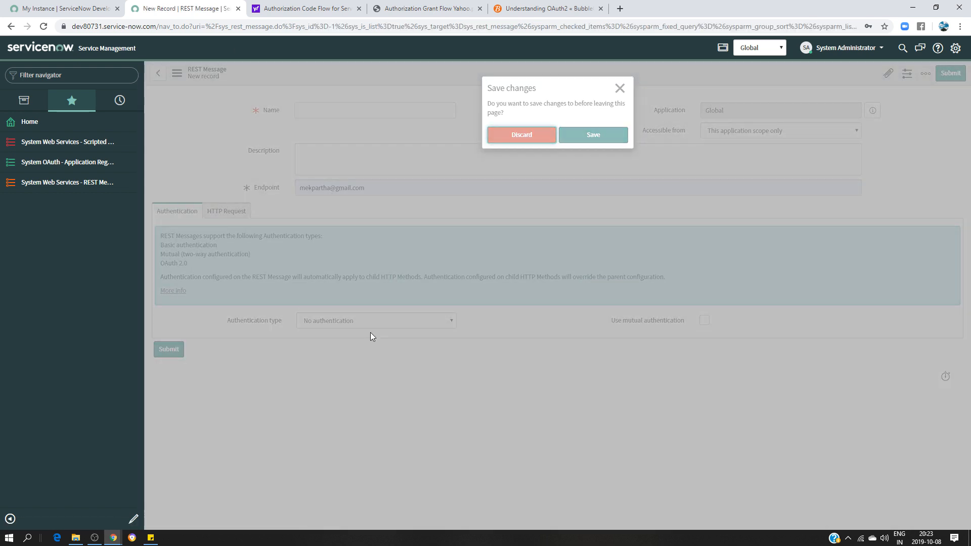
# Start a new HTTP method under the Yahoo contact REST message.
pyautogui.click(218, 330)
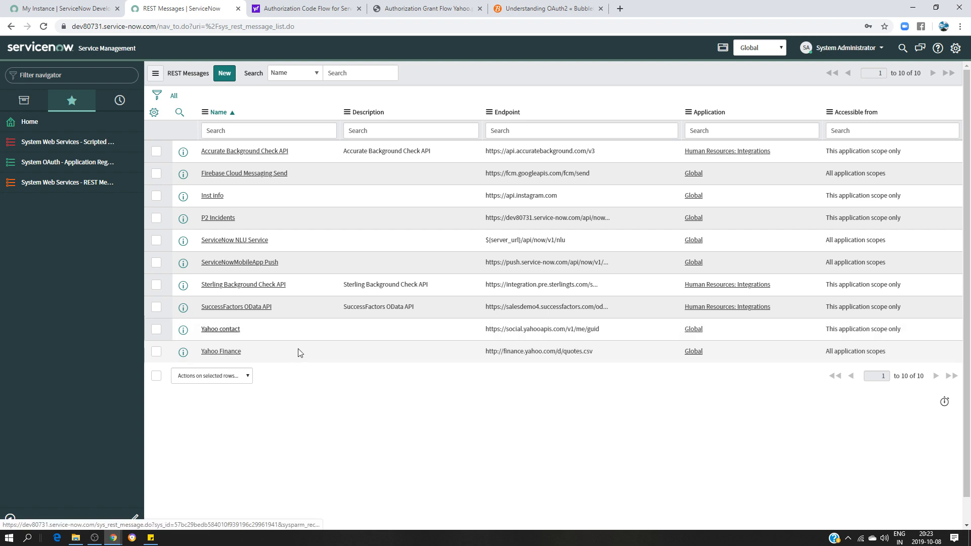
pyautogui.click(231, 453)
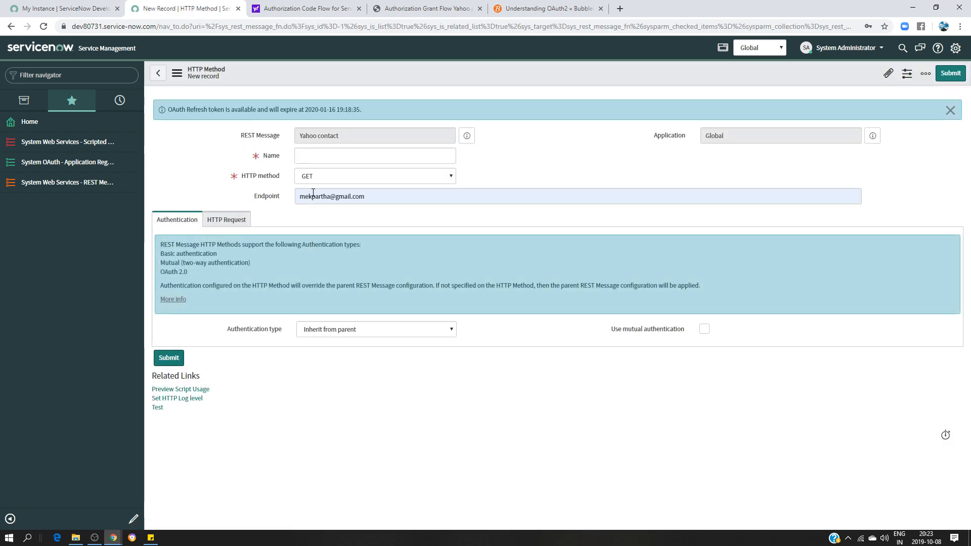
pyautogui.click(382, 197)
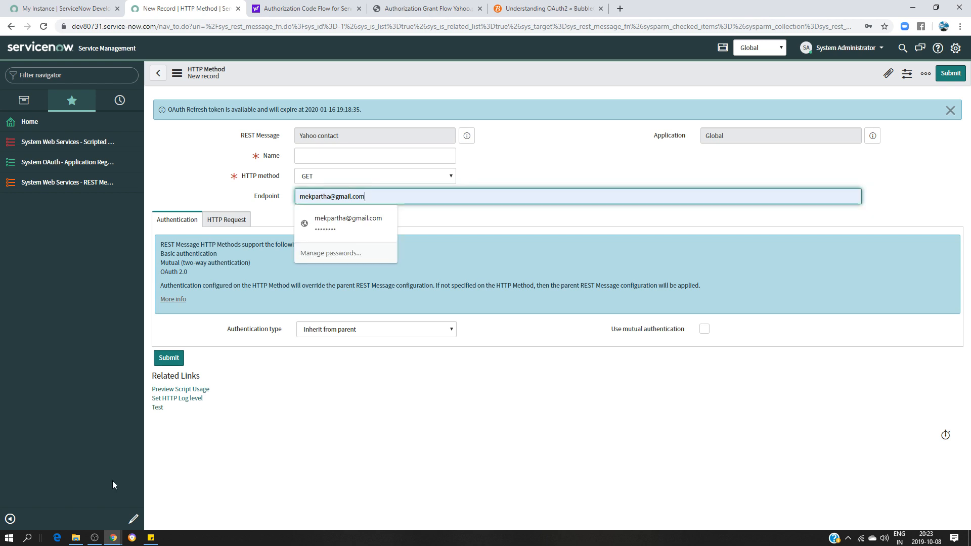
pyautogui.click(150, 537)
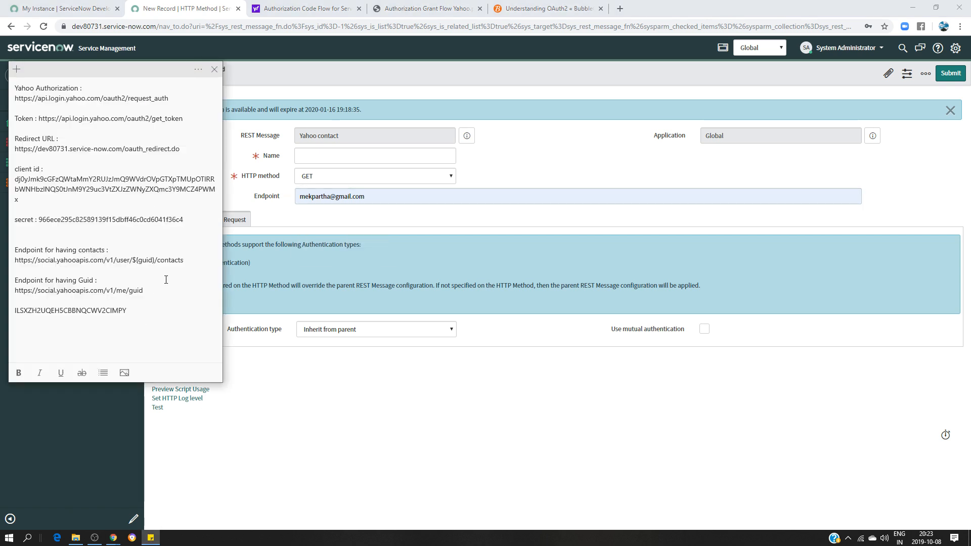
pyautogui.moveTo(190, 263); pyautogui.dragTo(14, 266)
pyautogui.hotkey('ctrl', 'c')
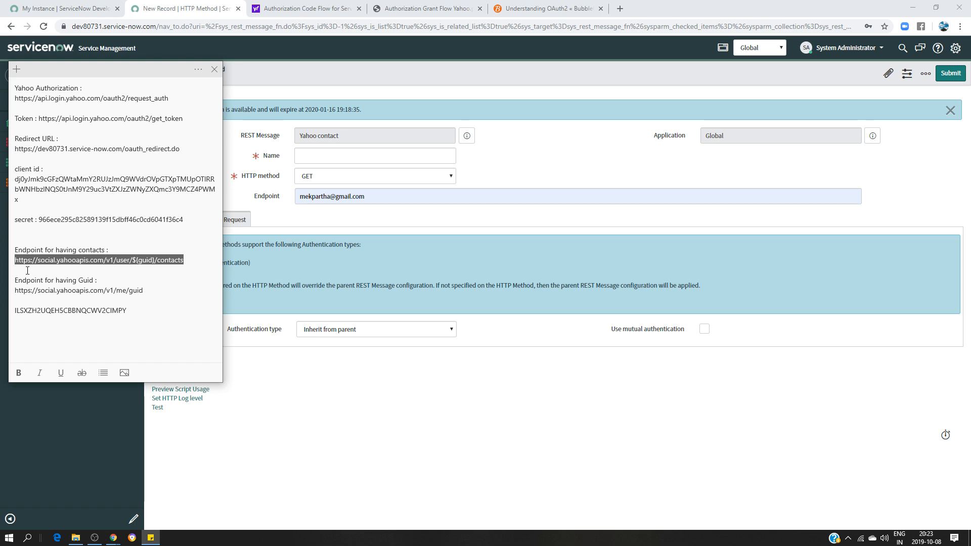
pyautogui.click(400, 194)
pyautogui.press('BackSpace')
pyautogui.press('BackSpace')
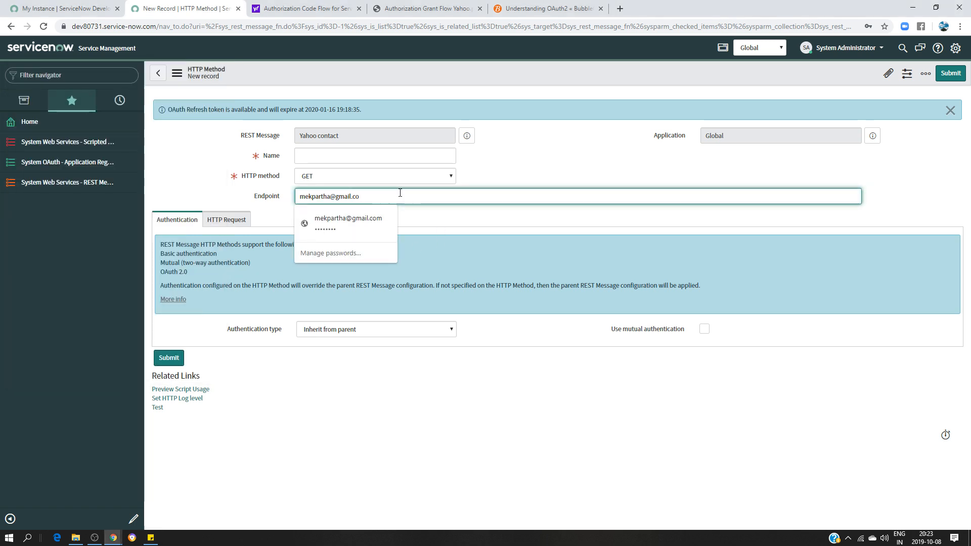
pyautogui.press('BackSpace')
pyautogui.press('BackSpace')
pyautogui.press('BackSpace')
pyautogui.press('BackSpace')
pyautogui.press('BackSpace')
pyautogui.press('BackSpace')
pyautogui.press('BackSpace')
pyautogui.press('BackSpace')
pyautogui.press('BackSpace')
pyautogui.press('BackSpace')
pyautogui.press('BackSpace')
pyautogui.press('BackSpace')
pyautogui.press('BackSpace')
pyautogui.press('BackSpace')
pyautogui.press('BackSpace')
pyautogui.hotkey('ctrl', 'v')
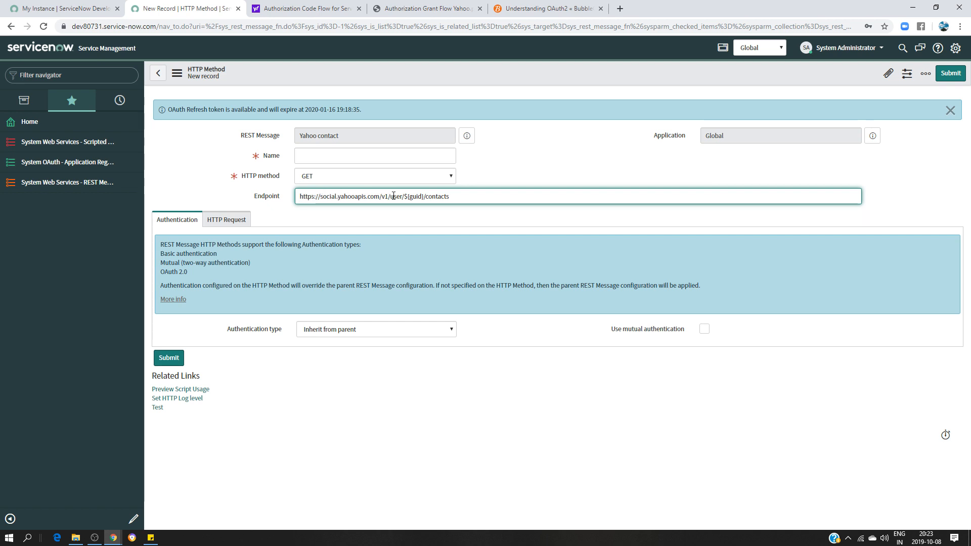
pyautogui.click(416, 198)
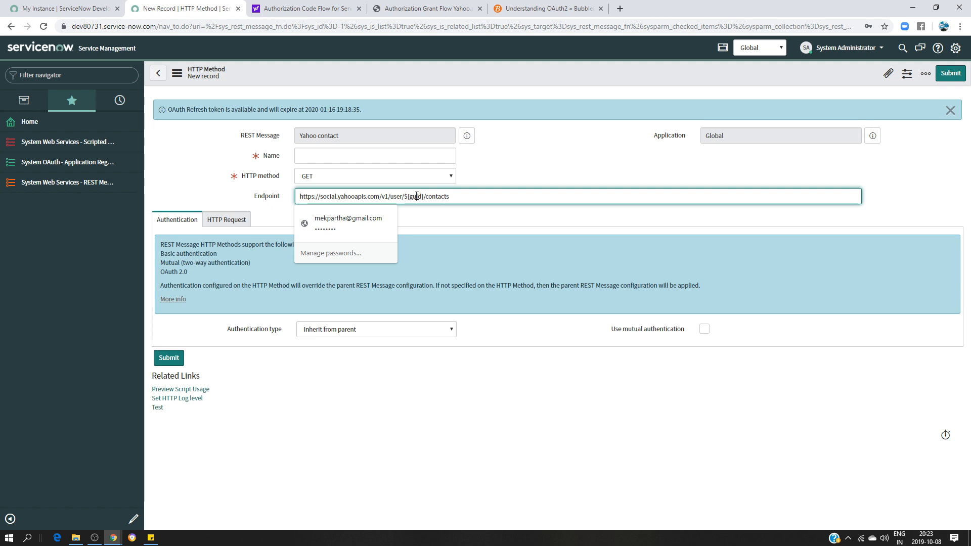
# Name the new HTTP method "Get all my contacts".
pyautogui.click(489, 247)
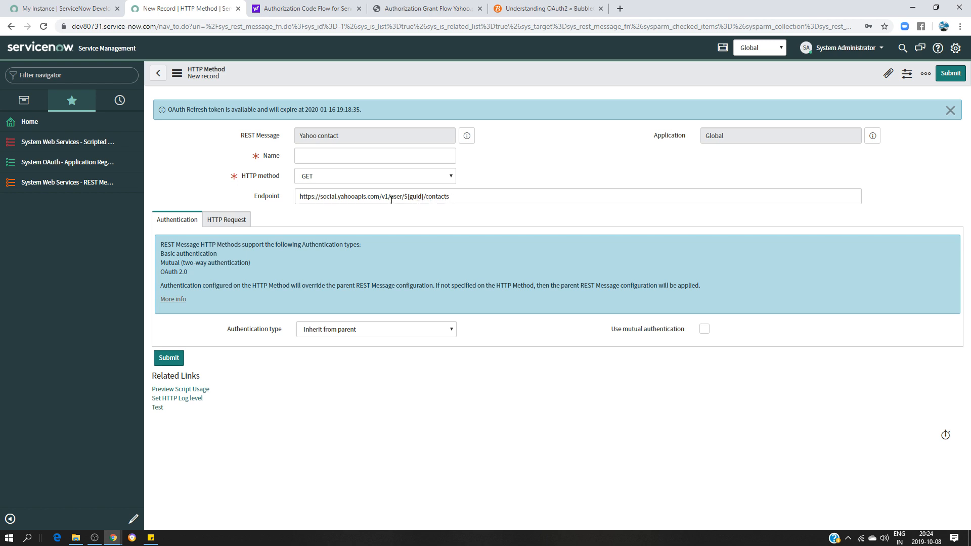
pyautogui.click(320, 157)
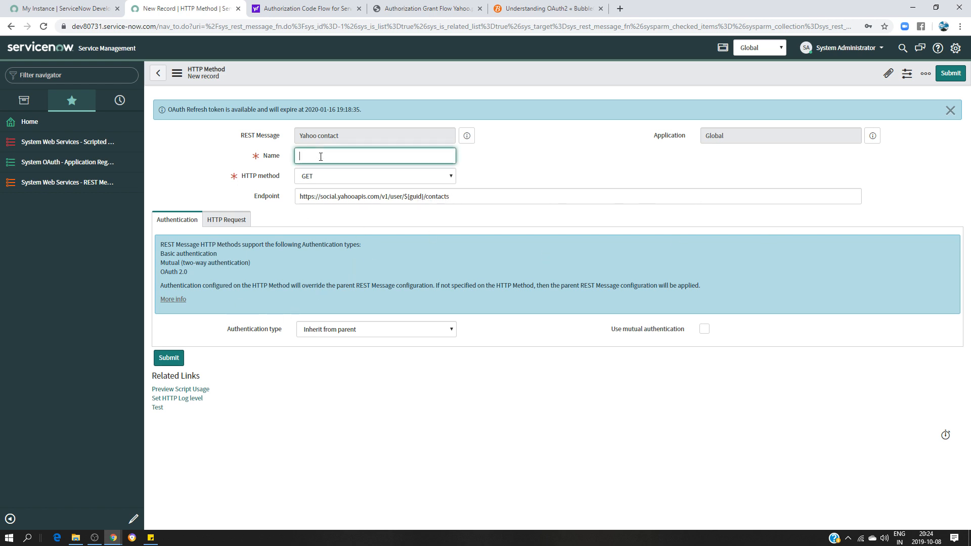
pyautogui.write('GT')
pyautogui.press('BackSpace')
pyautogui.press('BackSpace')
pyautogui.write('get all my')
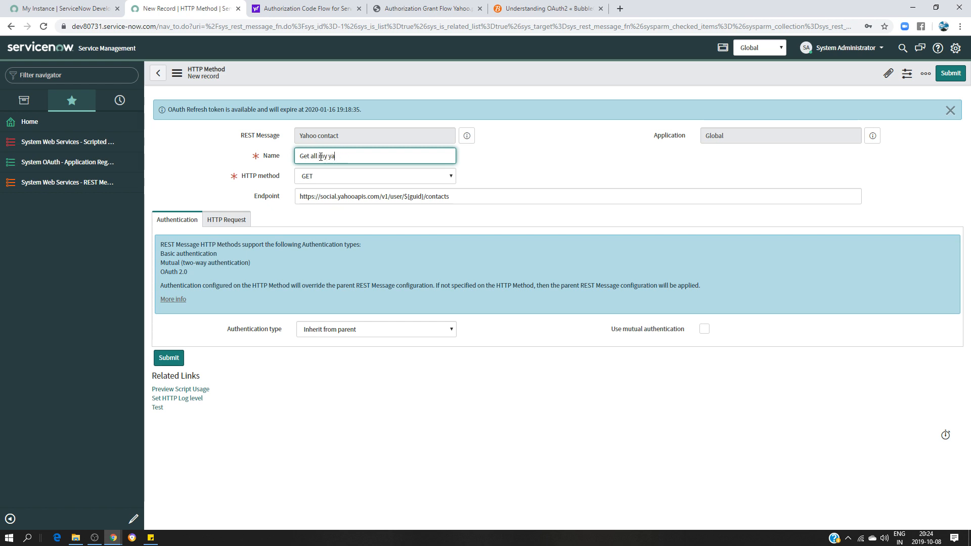
pyautogui.write(' contacts')
# Set the method's authentication type to OAuth 2.0 with the Yahoo Contact default_profile and submit the record.
pyautogui.click(395, 331)
pyautogui.click(324, 369)
pyautogui.click(447, 350)
pyautogui.moveTo(326, 343); pyautogui.dragTo(397, 193)
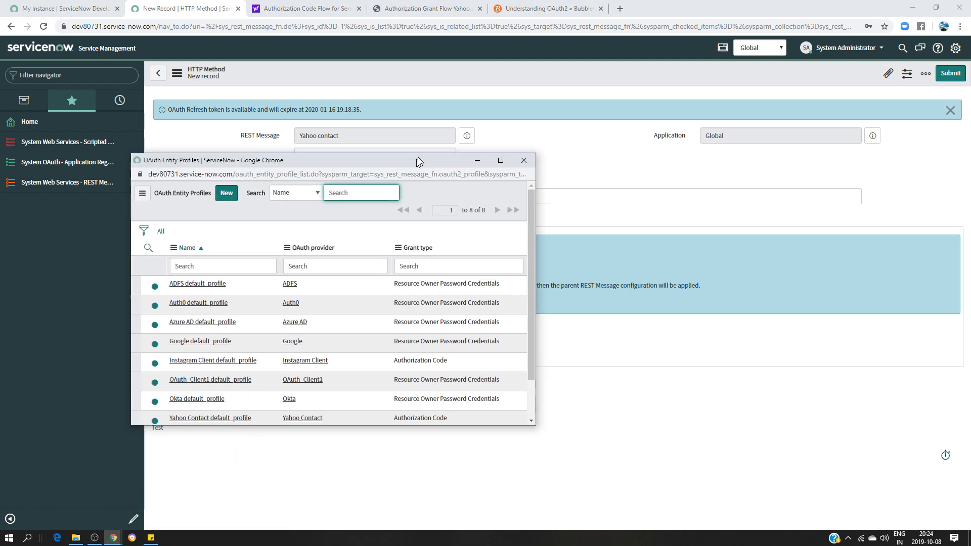
pyautogui.scroll(-2, 262, 393)
pyautogui.click(228, 370)
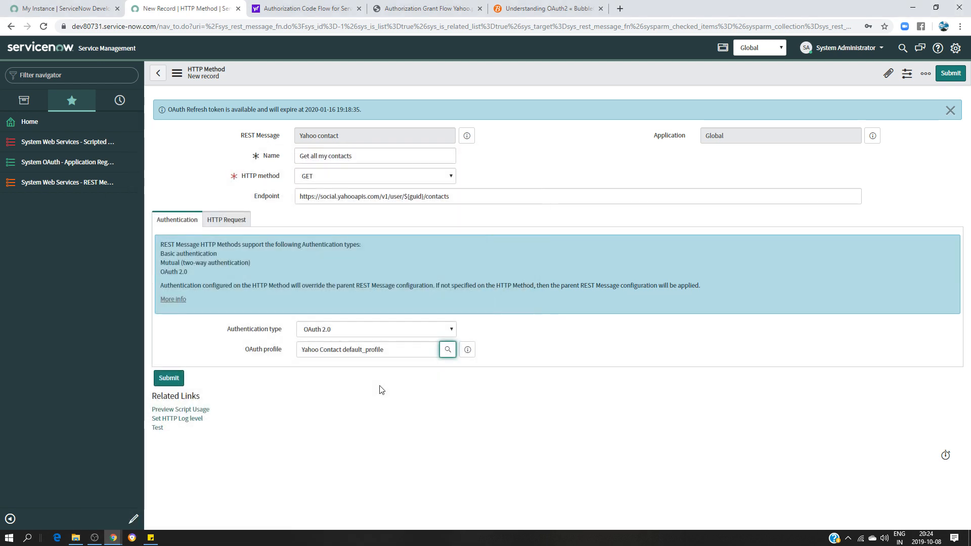
pyautogui.click(168, 380)
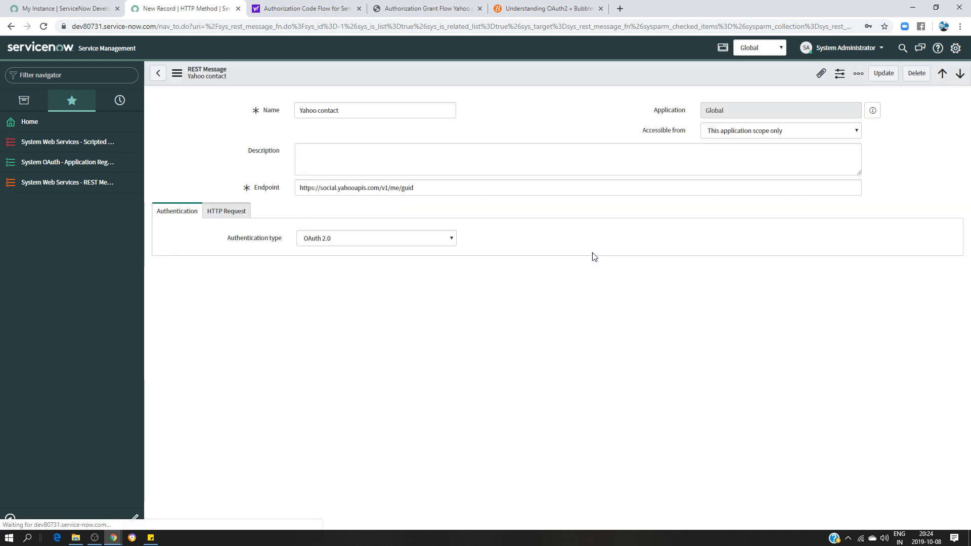
# Open the Get all my contacts method under the Yahoo contact REST message, request an OAuth token and authorize access.
pyautogui.click(869, 112)
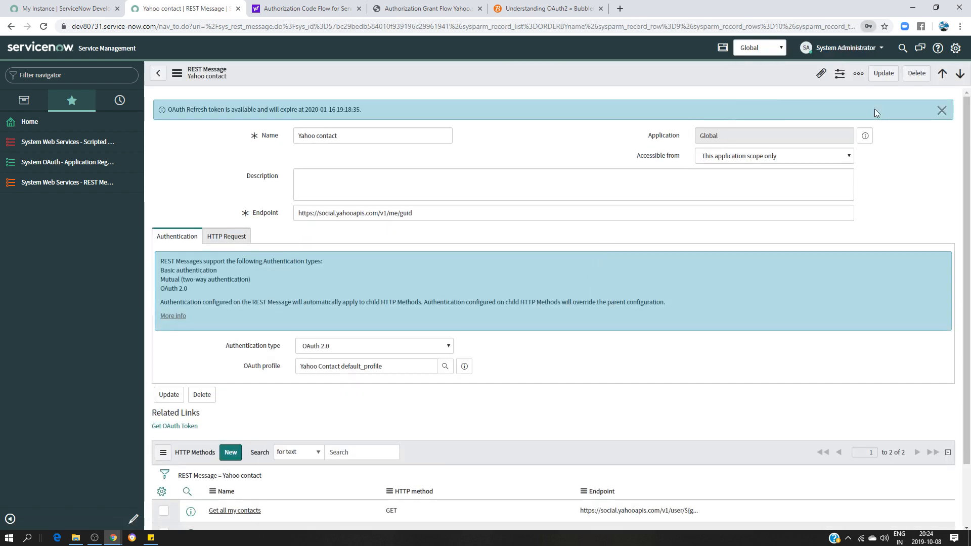
pyautogui.scroll(-2, 529, 294)
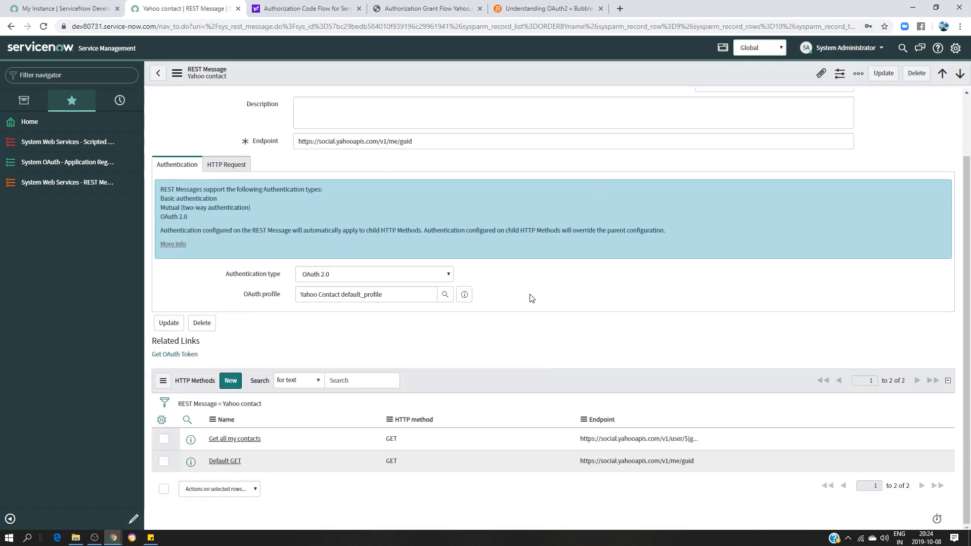
pyautogui.click(234, 439)
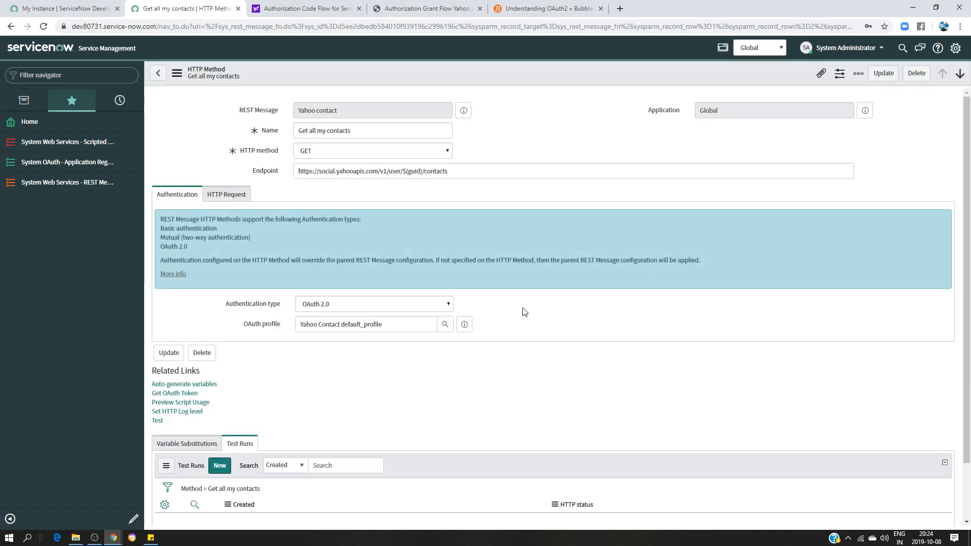
pyautogui.click(170, 420)
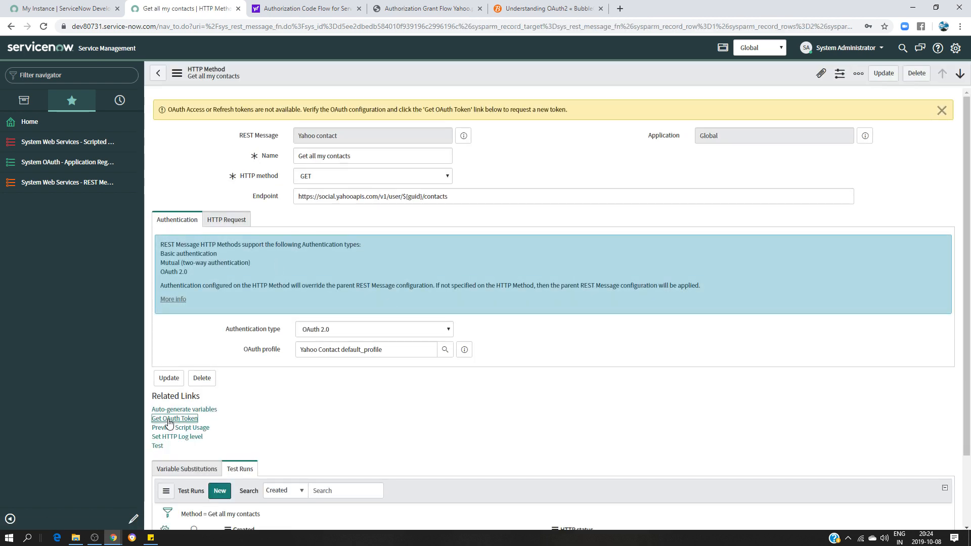
pyautogui.click(164, 257)
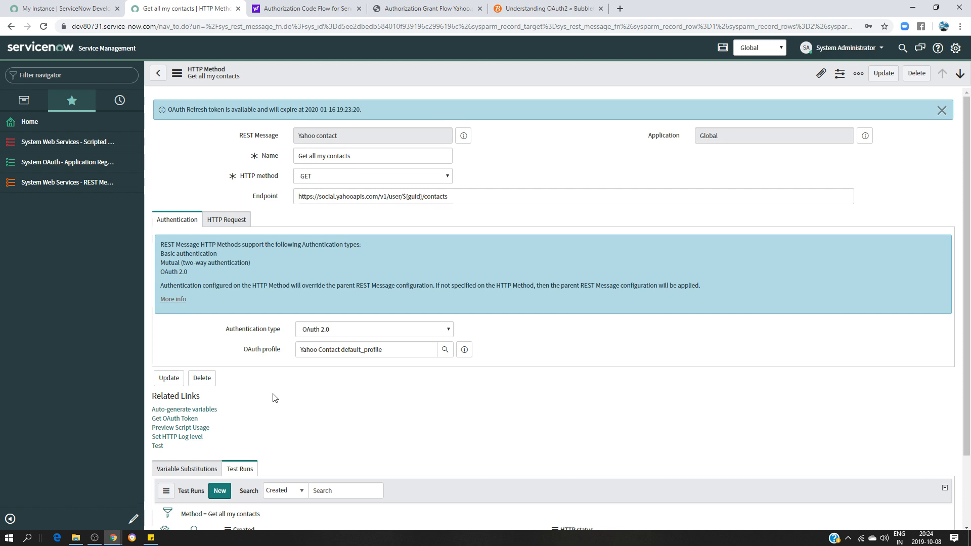
# Run a test of the Get all my contacts method and return to the method's record.
pyautogui.click(157, 446)
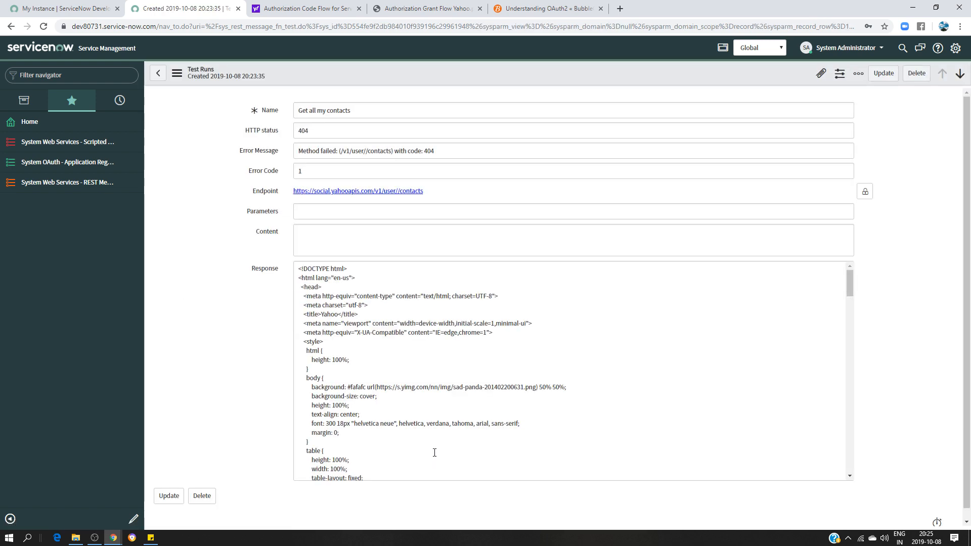
pyautogui.click(158, 73)
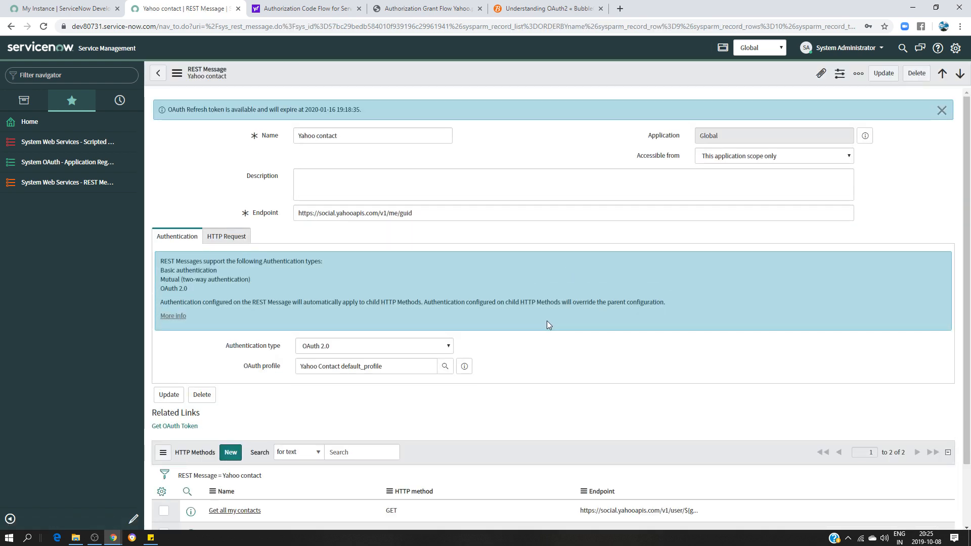
pyautogui.scroll(-2, 548, 317)
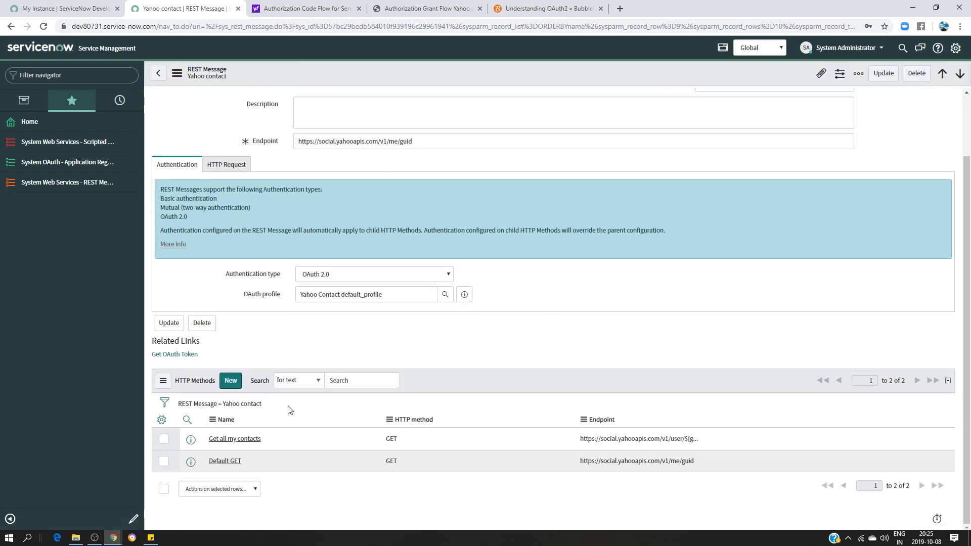
pyautogui.click(231, 439)
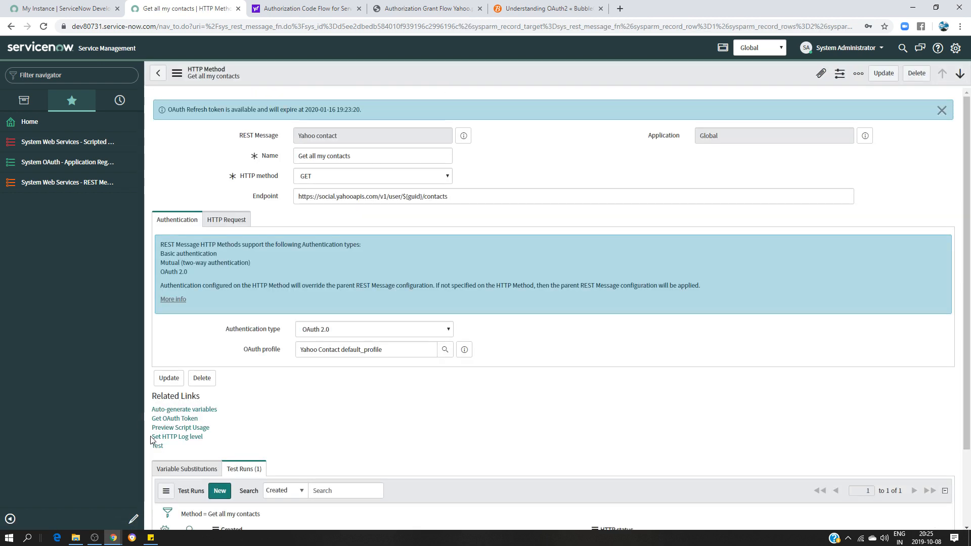
# Start a new variable substitution for the Get all my contacts method and name it guid.
pyautogui.scroll(-2, 622, 356)
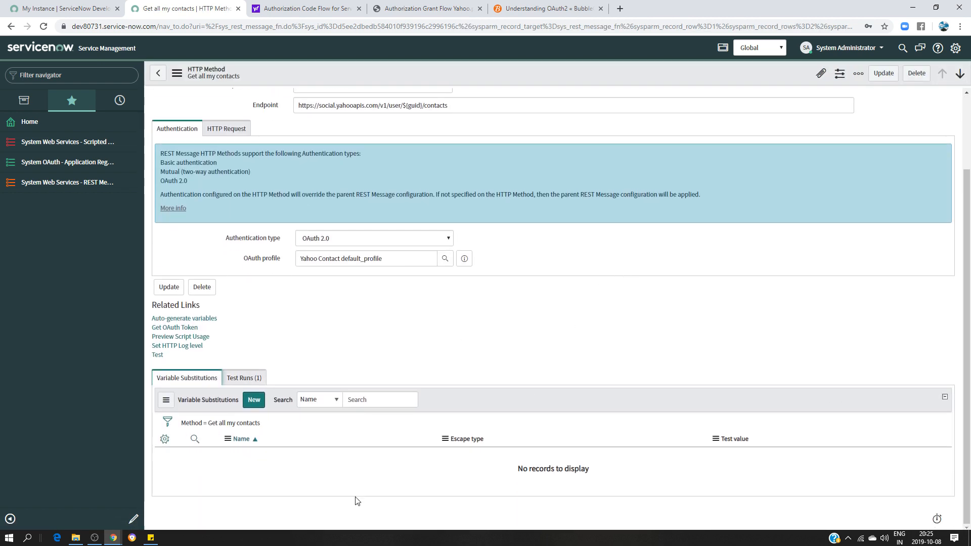
pyautogui.click(254, 400)
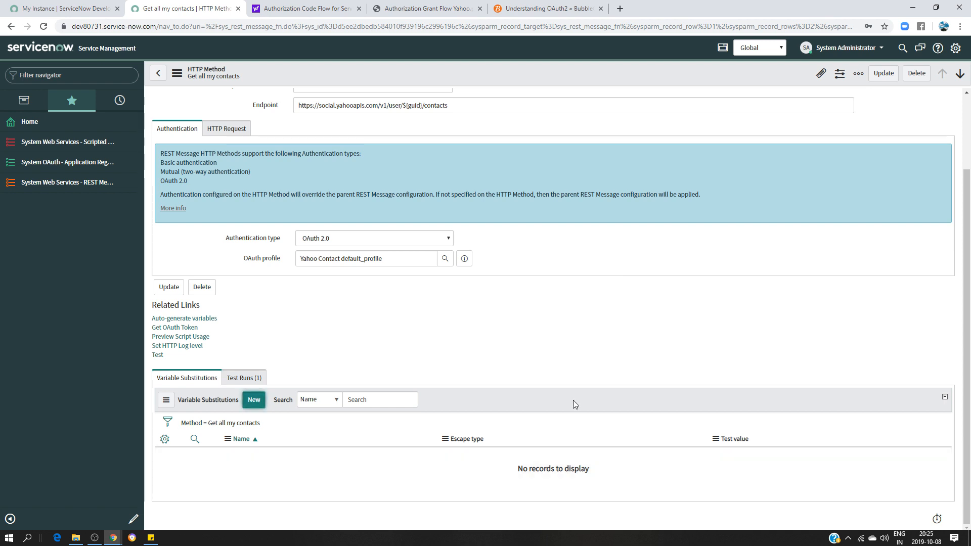
pyautogui.click(314, 111)
pyautogui.write('guid')
pyautogui.click(324, 153)
# Paste the GUID copied from the sticky note as the variable's test value and submit the substitution.
pyautogui.click(151, 538)
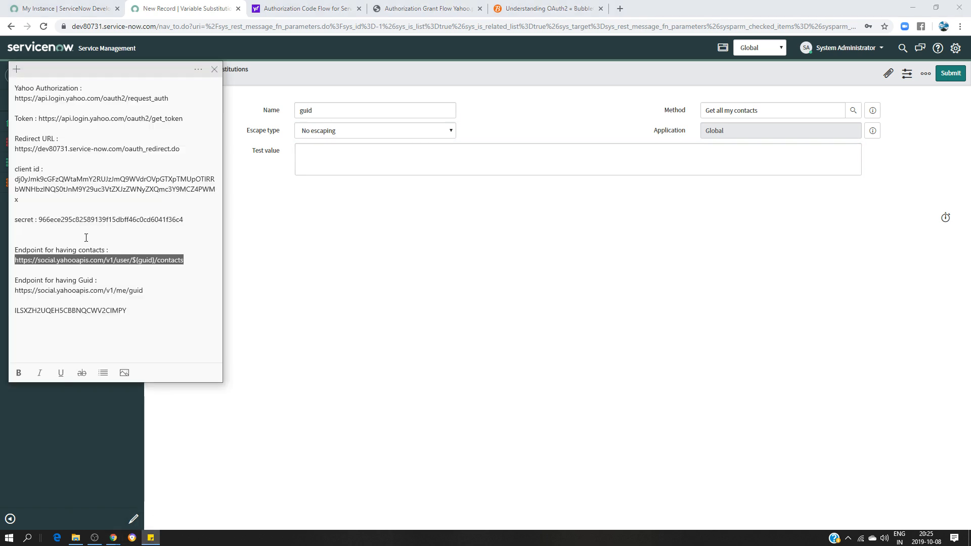
pyautogui.click(133, 310)
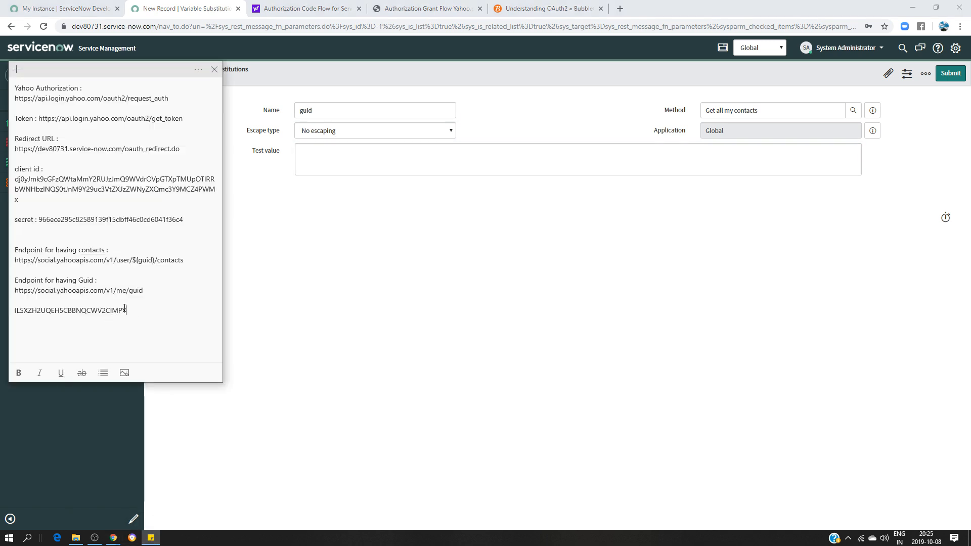
pyautogui.moveTo(127, 310); pyautogui.dragTo(0, 313)
pyautogui.hotkey('ctrl', 'c')
pyautogui.click(358, 152)
pyautogui.hotkey('ctrl', 'v')
pyautogui.click(168, 192)
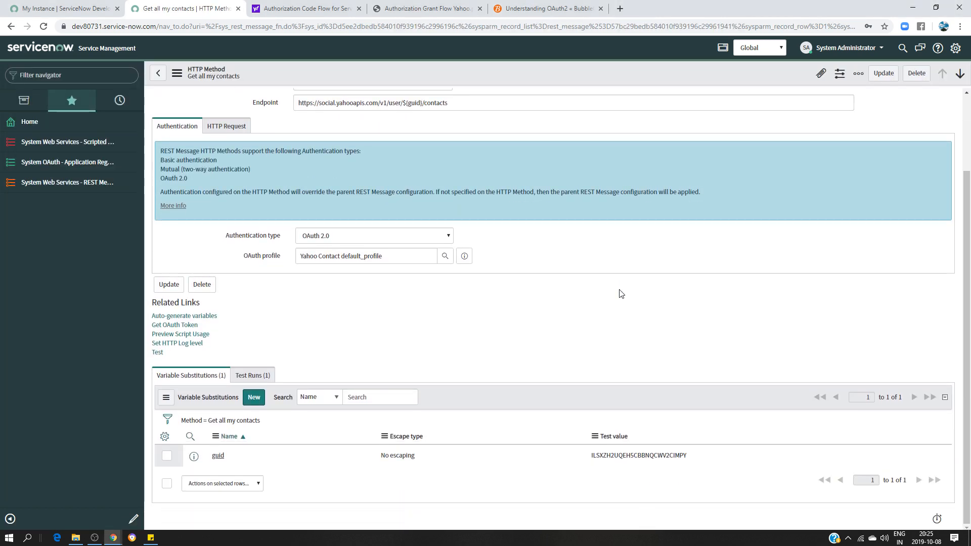
# Reopen the Get all my contacts method from the Yahoo contact REST message and test it with the guid variable.
pyautogui.scroll(3, 592, 296)
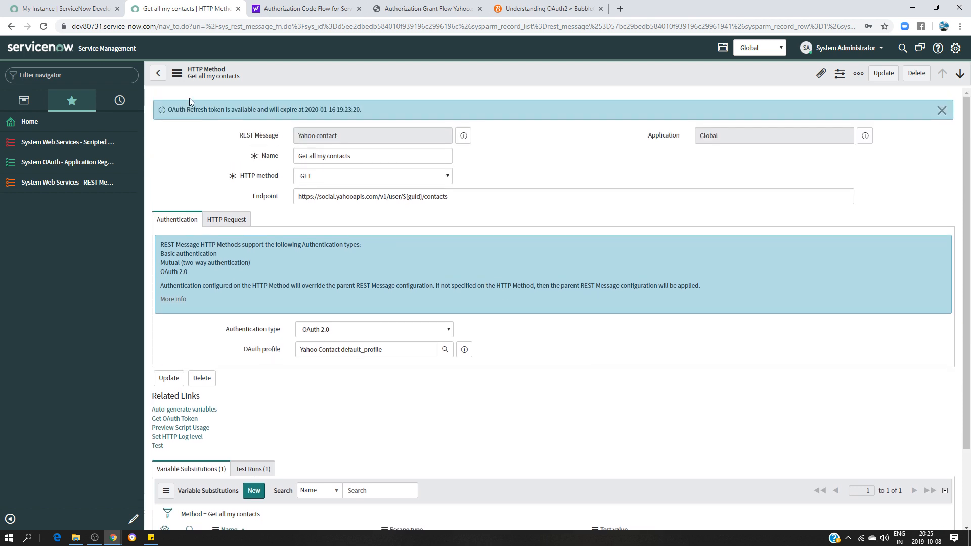
pyautogui.click(158, 73)
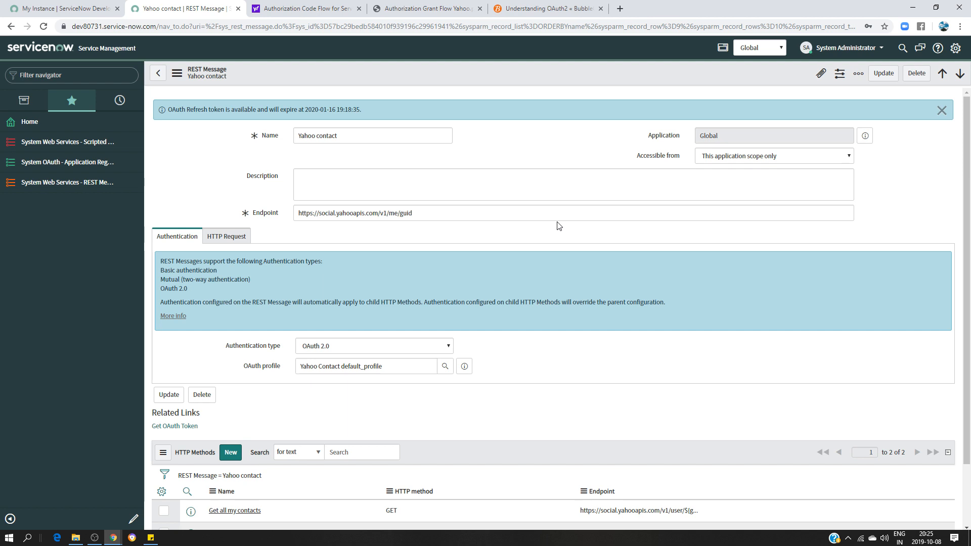
pyautogui.scroll(-3, 349, 393)
pyautogui.click(233, 440)
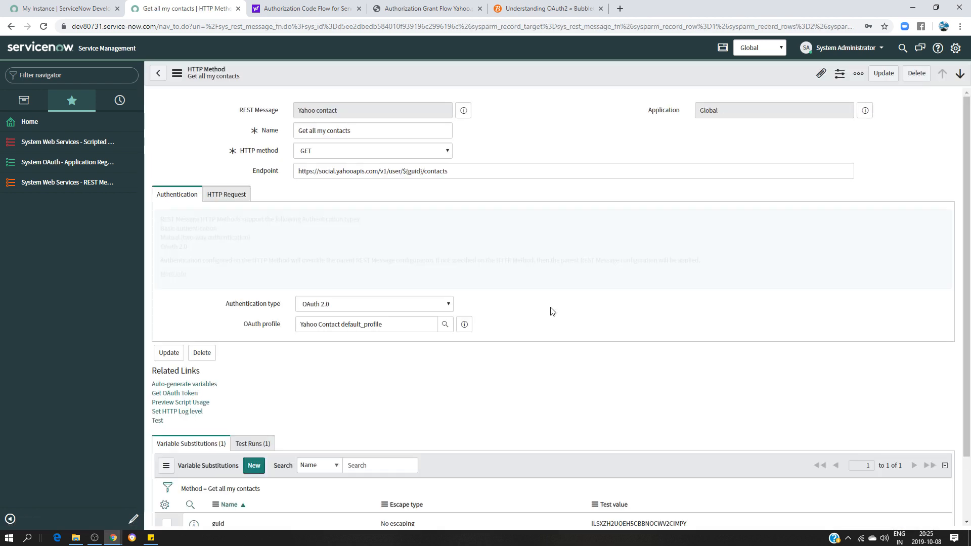
pyautogui.scroll(-3, 566, 303)
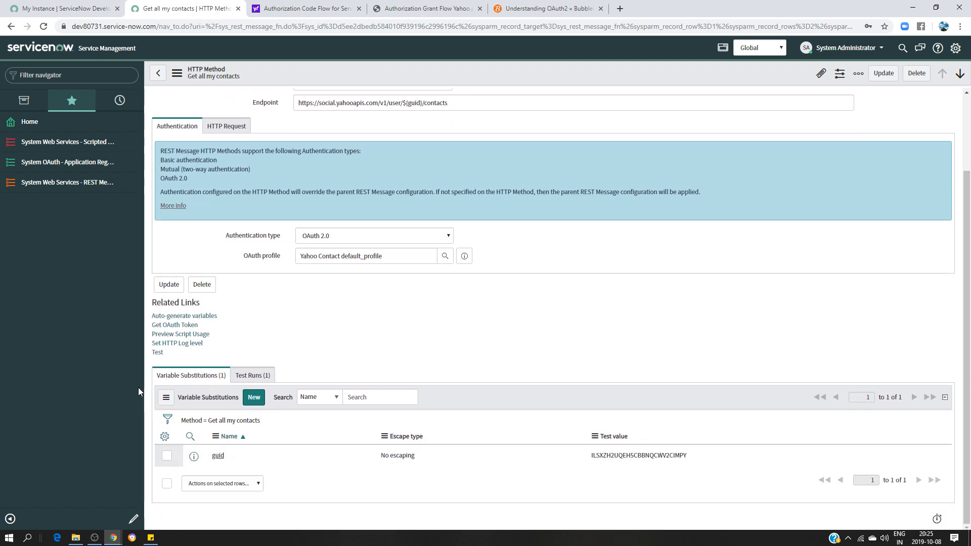
pyautogui.click(157, 353)
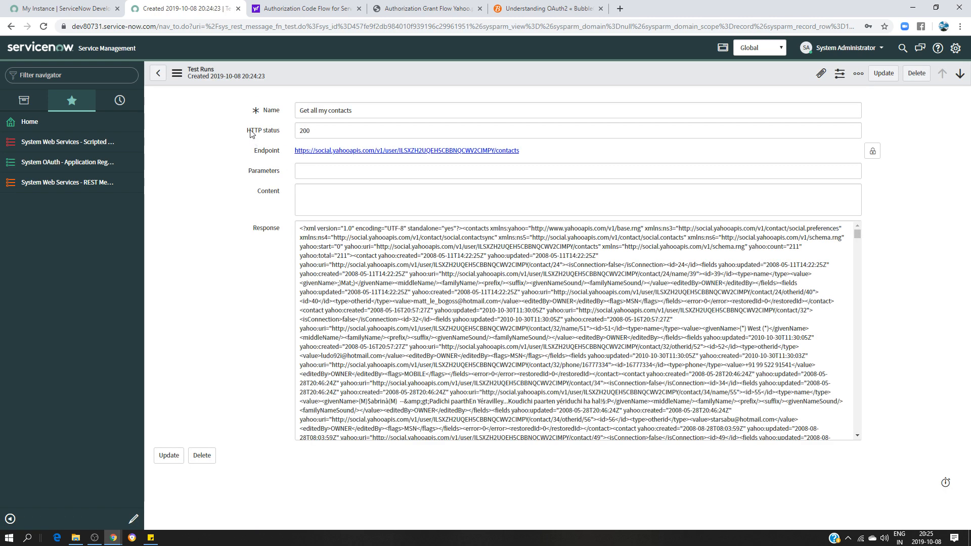
# Examine the test run's HTTP status and read through the contact entries in the response.
pyautogui.click(319, 130)
pyautogui.hotkey('shift', 'Left')
pyautogui.hotkey('shift', 'Left')
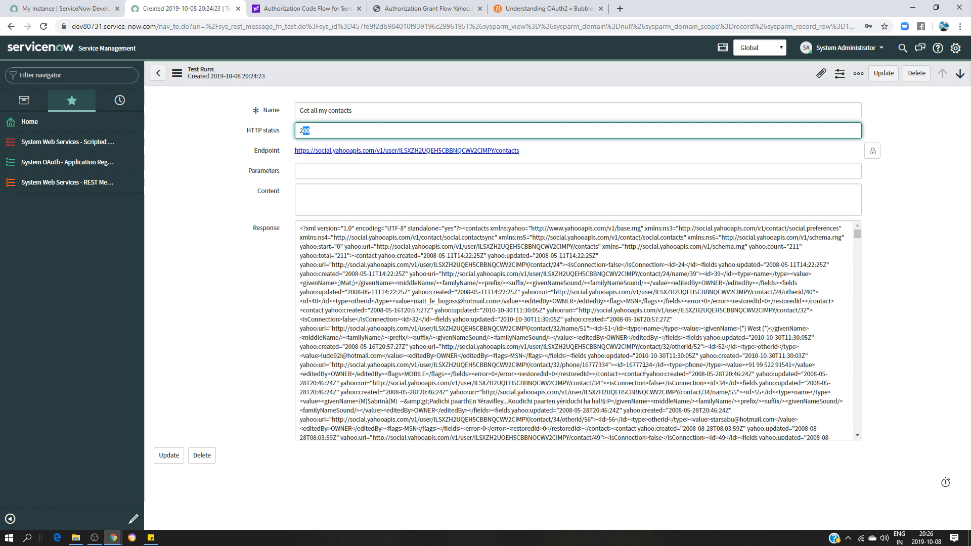
pyautogui.scroll(-5, 740, 289)
pyautogui.scroll(5, 728, 286)
pyautogui.scroll(-10, 613, 350)
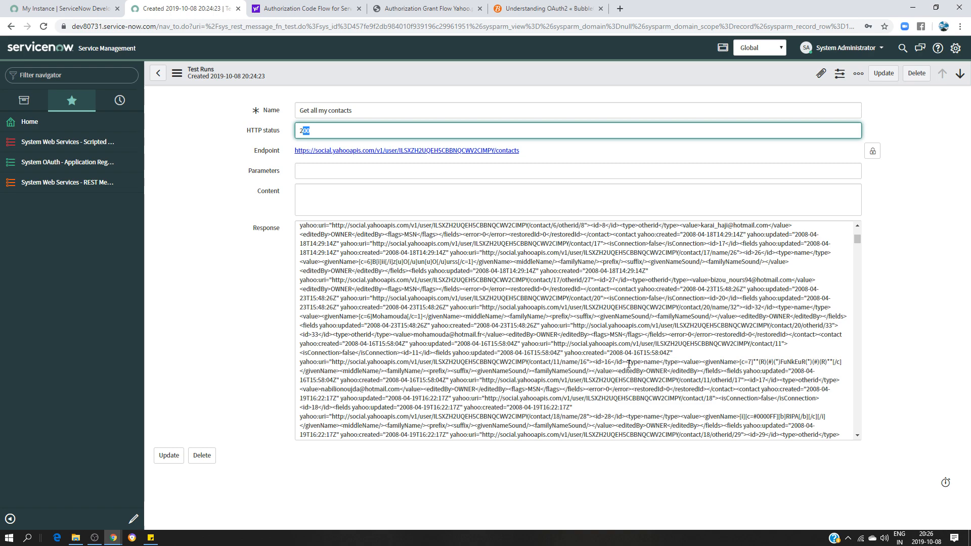
pyautogui.scroll(-5, 575, 336)
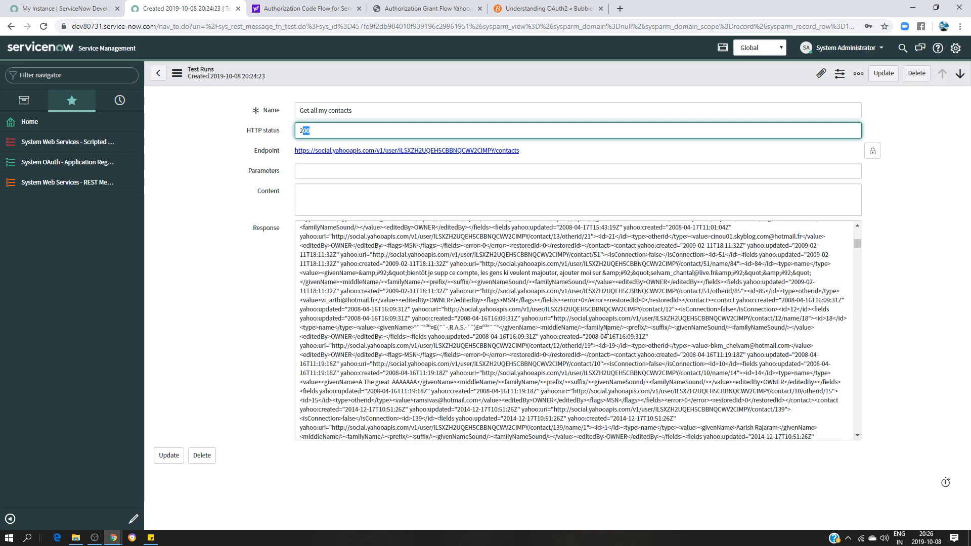
pyautogui.scroll(-3, 544, 321)
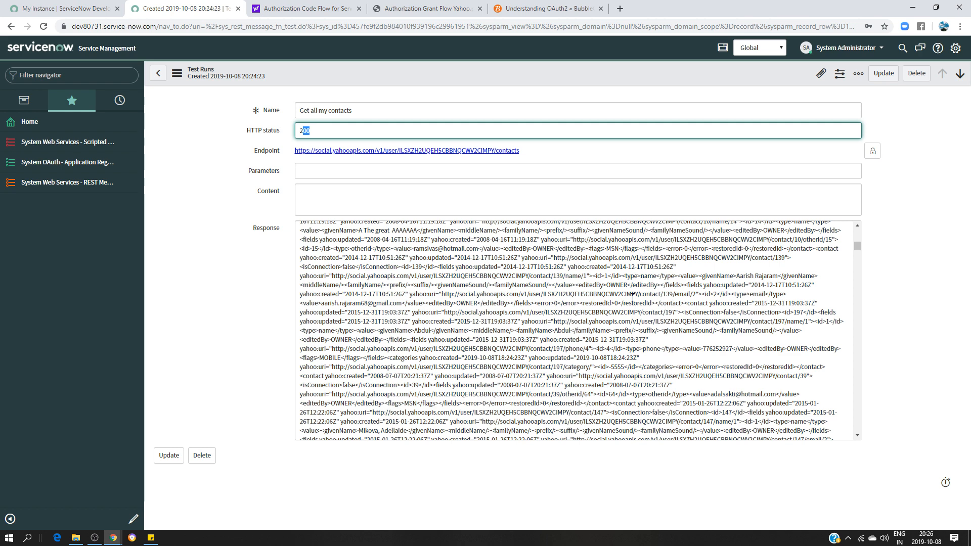
pyautogui.scroll(-2, 631, 296)
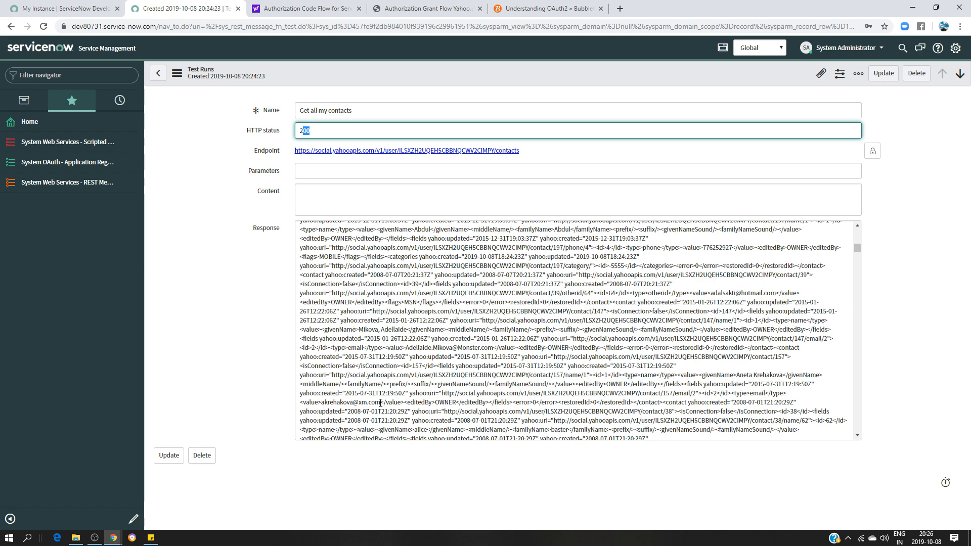
# Copy one contact's e-mail address from the test run's response.
pyautogui.moveTo(380, 403); pyautogui.dragTo(322, 405)
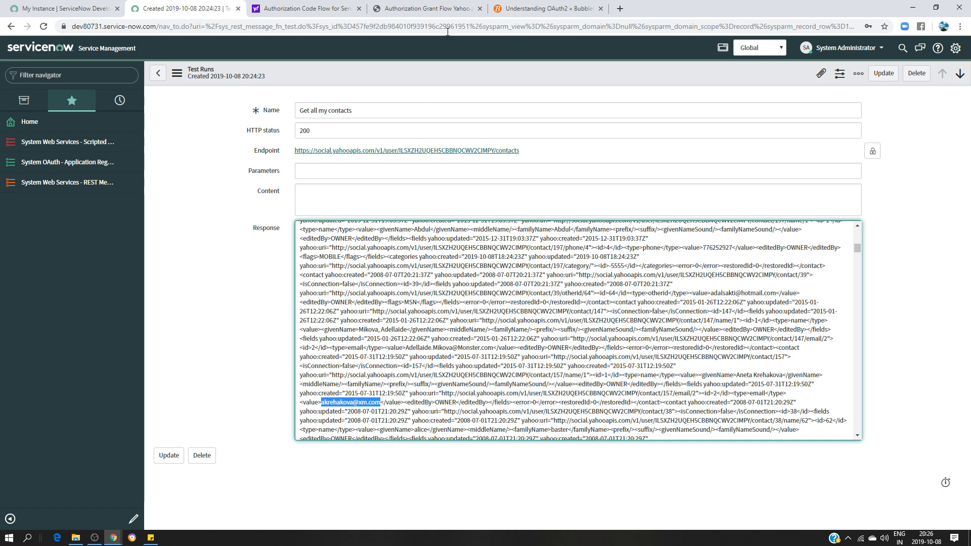
pyautogui.scroll(-2, 609, 316)
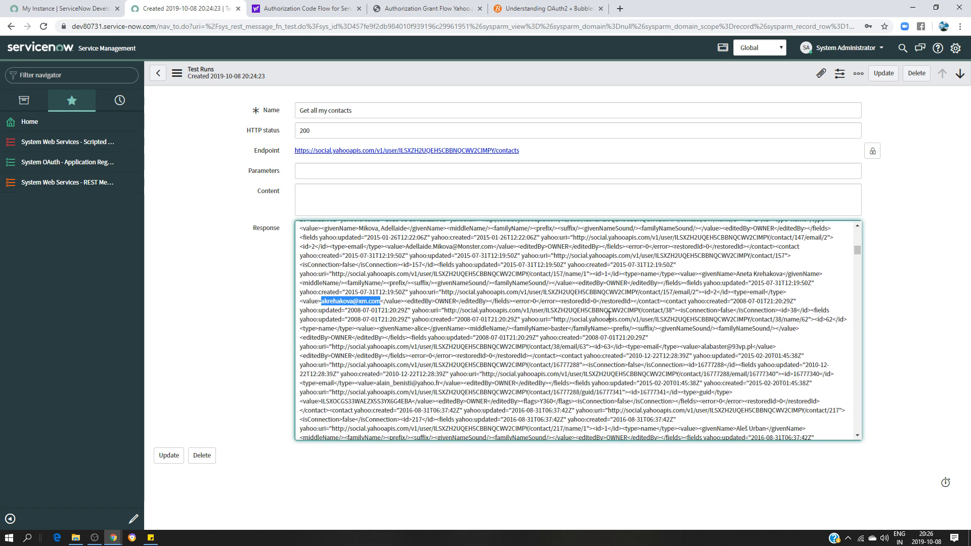
pyautogui.scroll(-1, 609, 316)
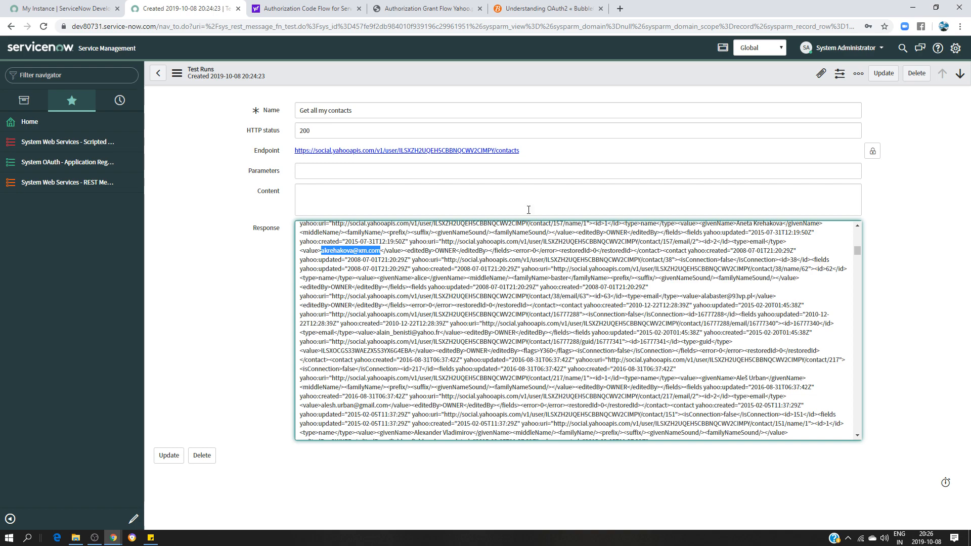
# Open Yahoo Mail in a new browser tab and show the mailbox's contacts.
pyautogui.click(620, 8)
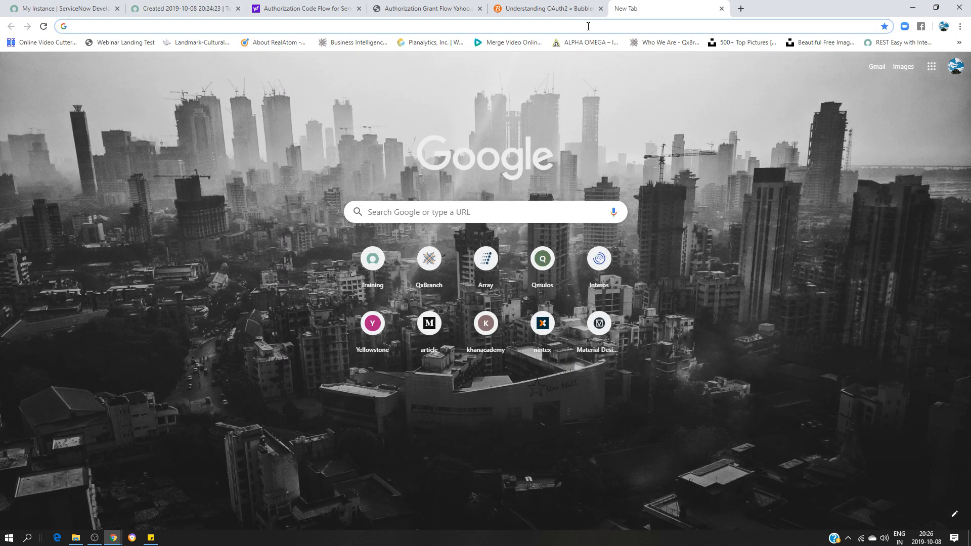
pyautogui.write('yahoo')
pyautogui.press('Return')
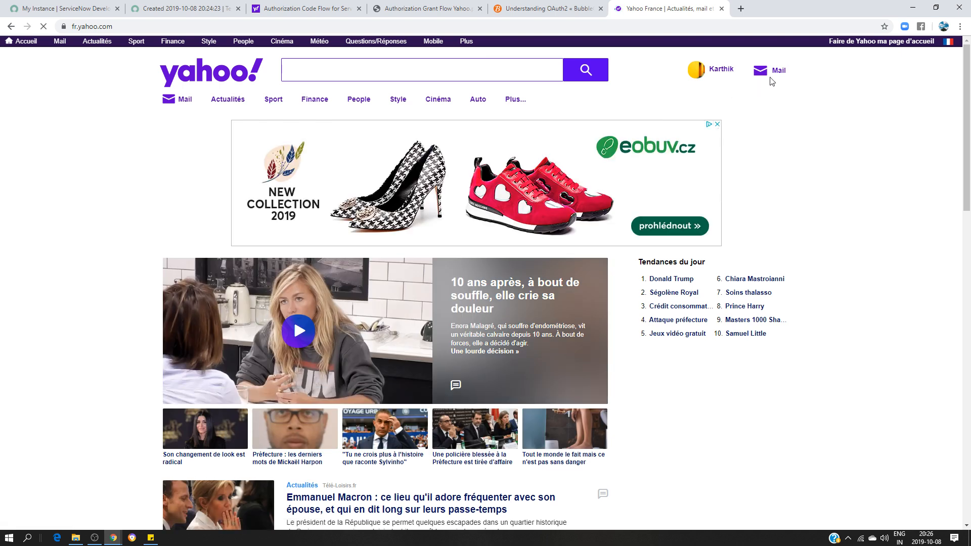
pyautogui.click(769, 76)
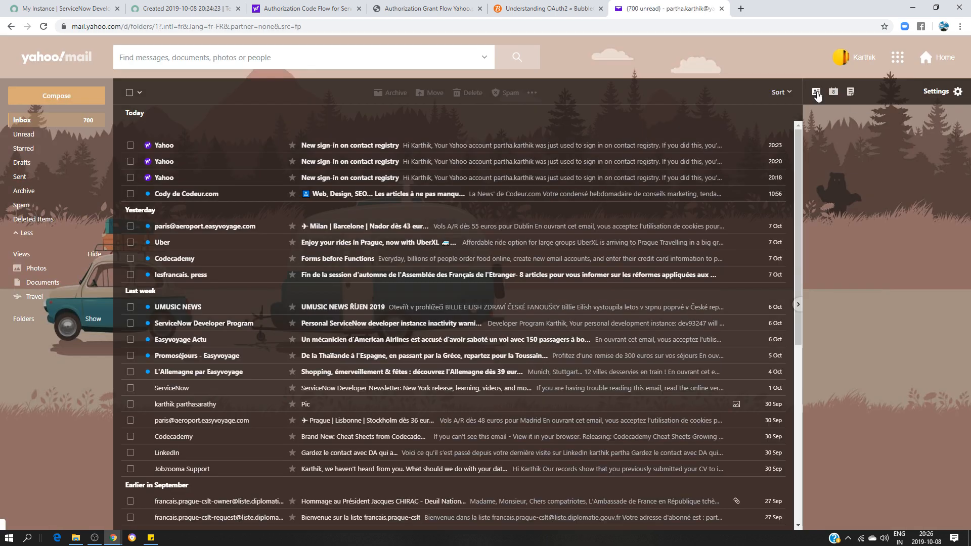
pyautogui.click(816, 95)
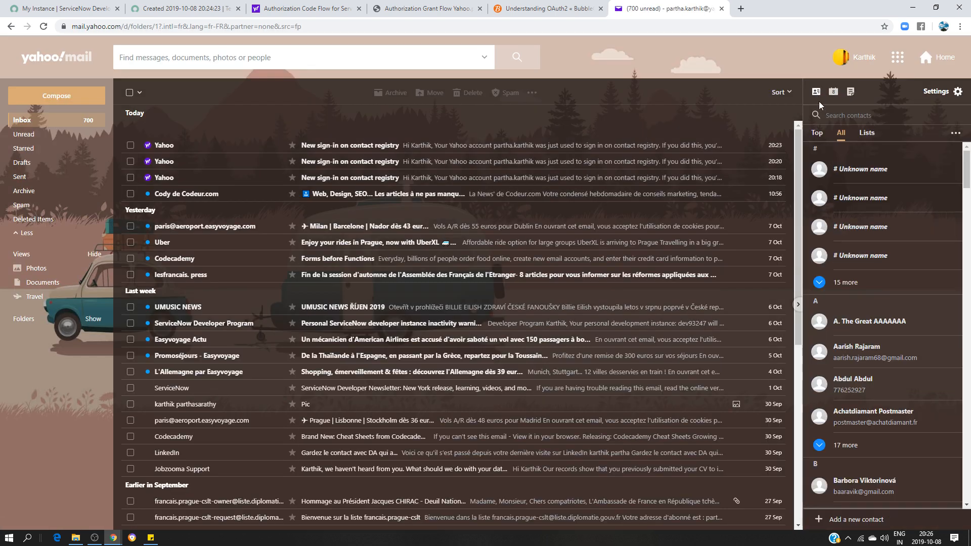
# Search the Yahoo Mail contacts for the copied e-mail address and return to the ServiceNow test run.
pyautogui.click(849, 115)
pyautogui.hotkey('ctrl', 'v')
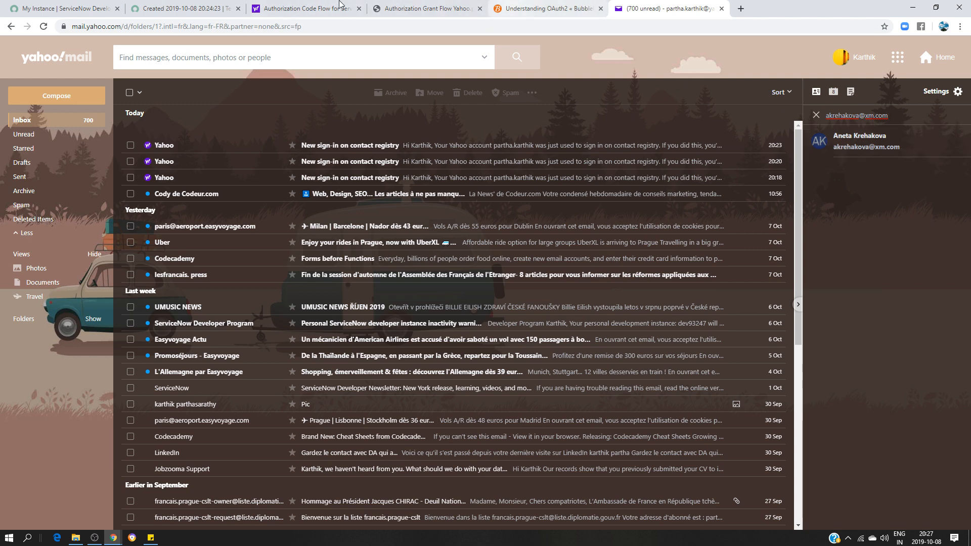
pyautogui.click(193, 6)
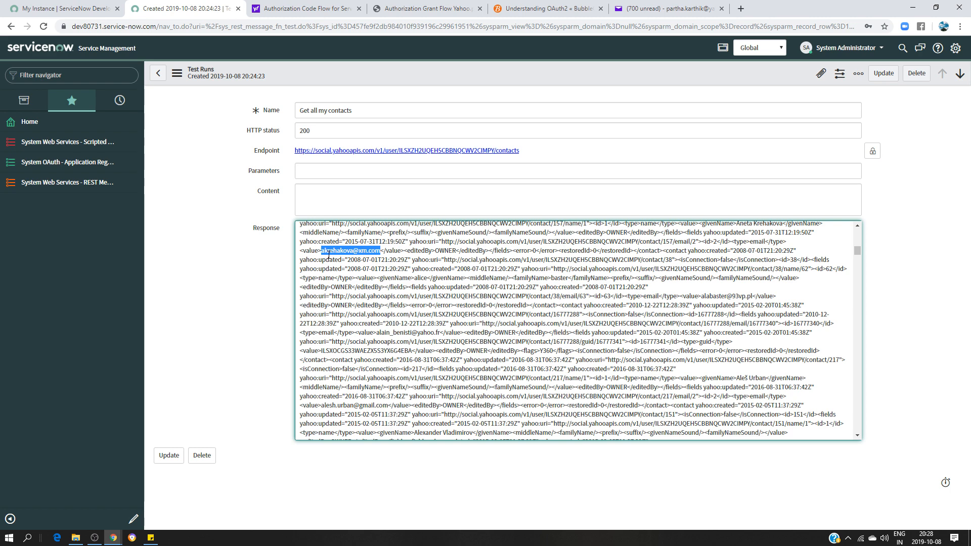
pyautogui.click(94, 538)
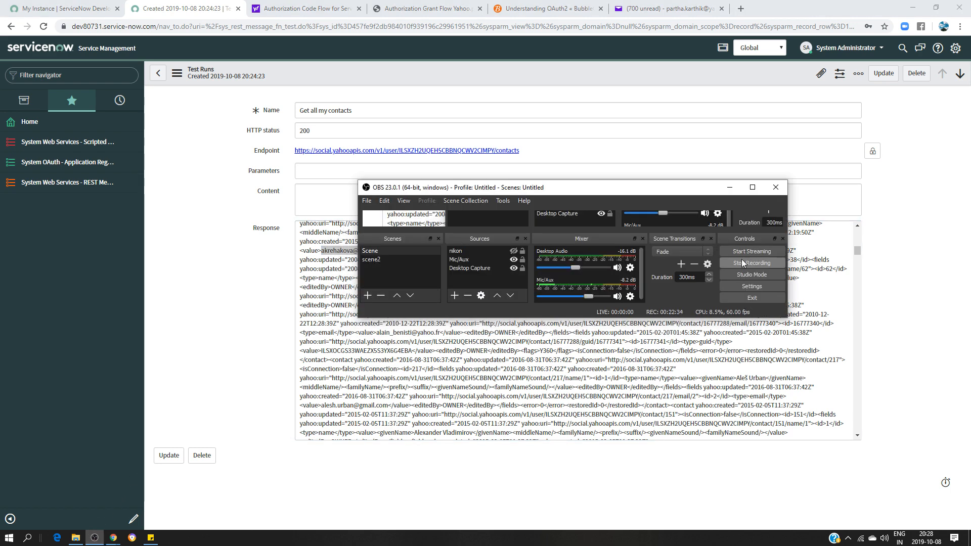